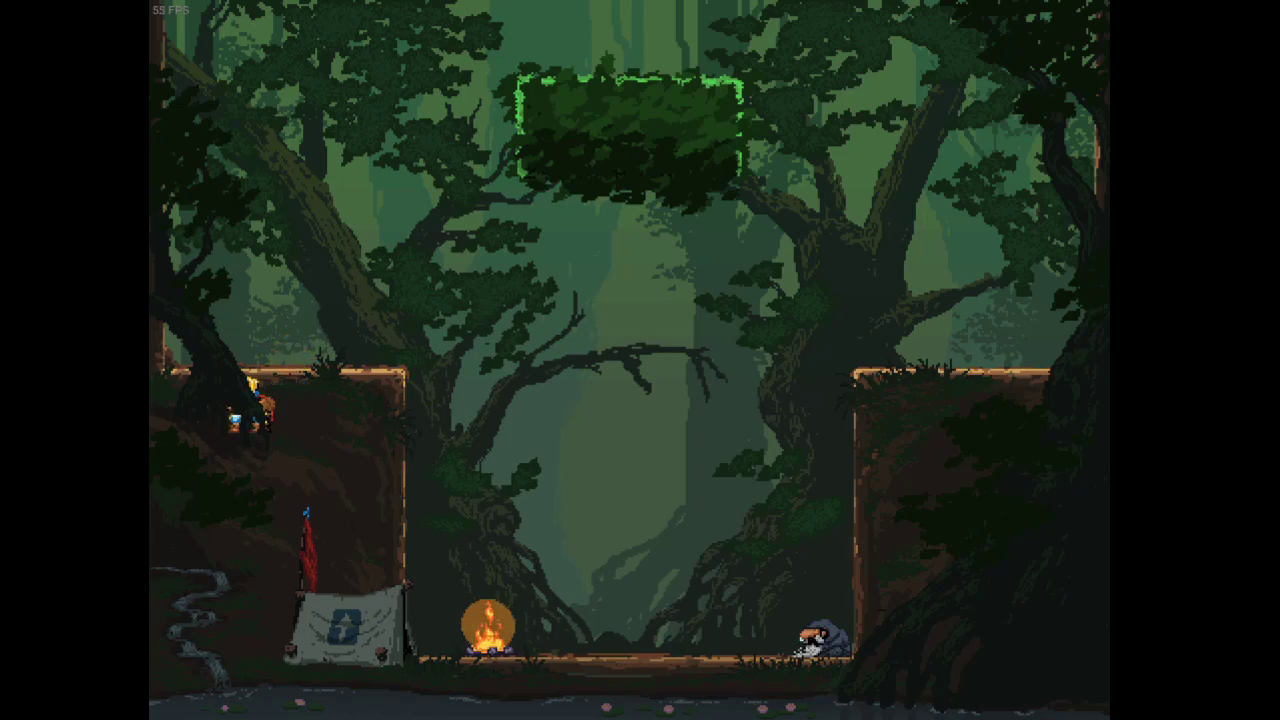
{"action": "key", "text": "Right"}
{"action": "key", "text": "Left"}
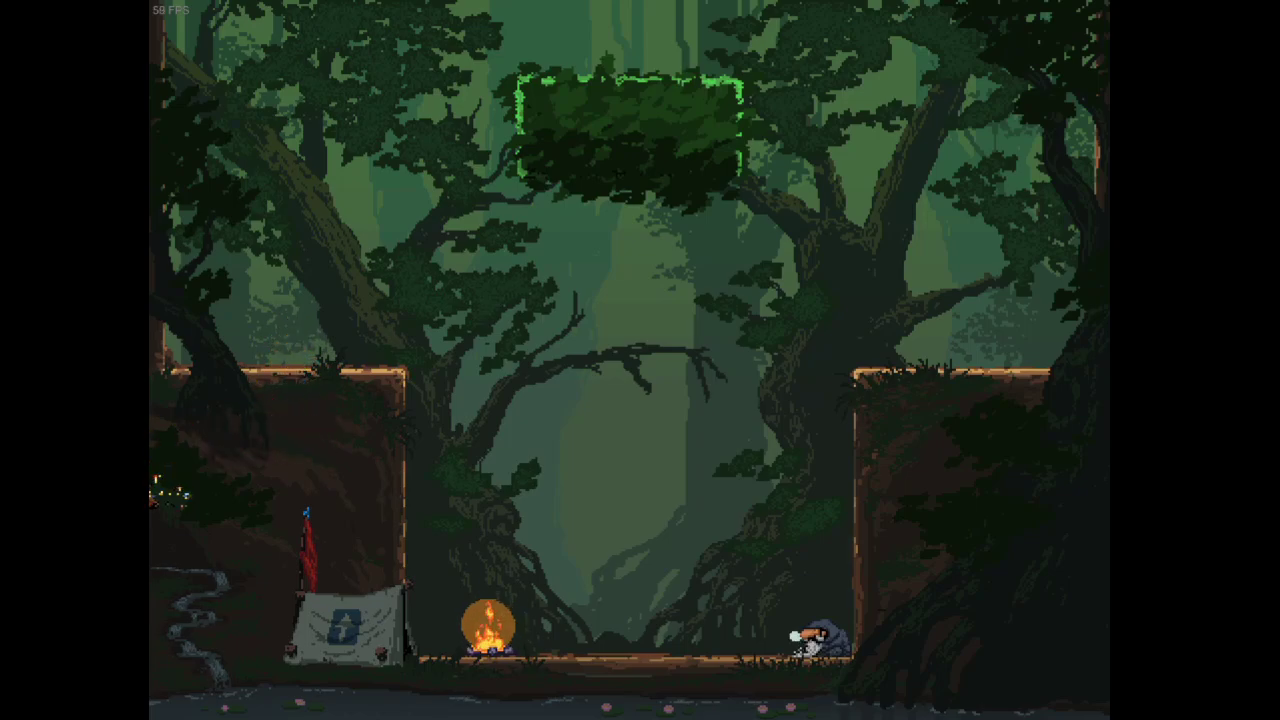
{"action": "key", "text": "Up"}
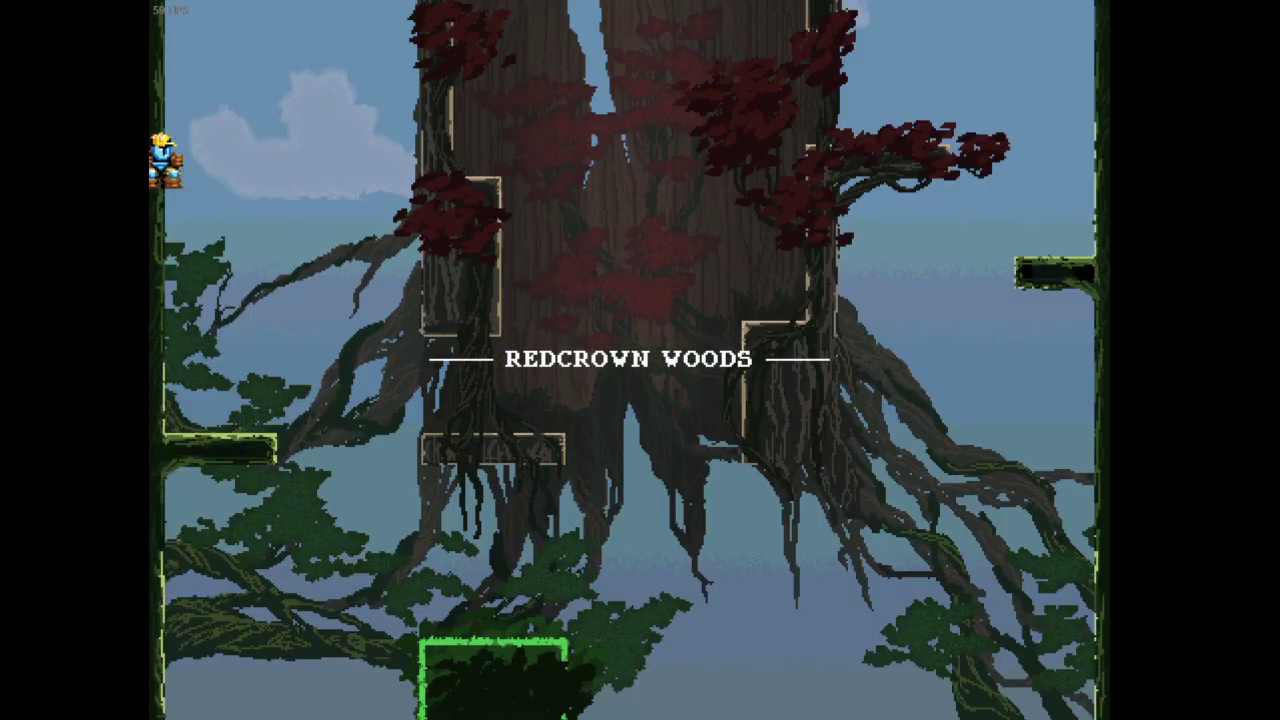
{"action": "key", "text": "Up"}
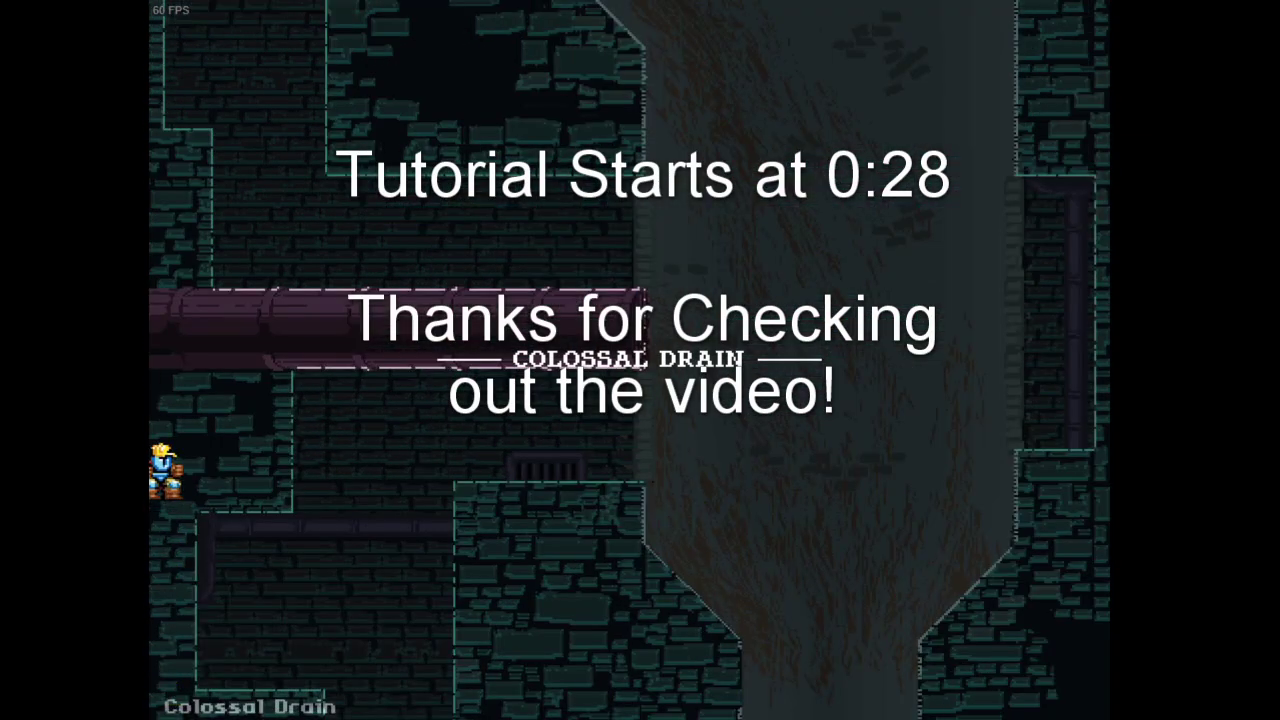
{"action": "key", "text": "Up"}
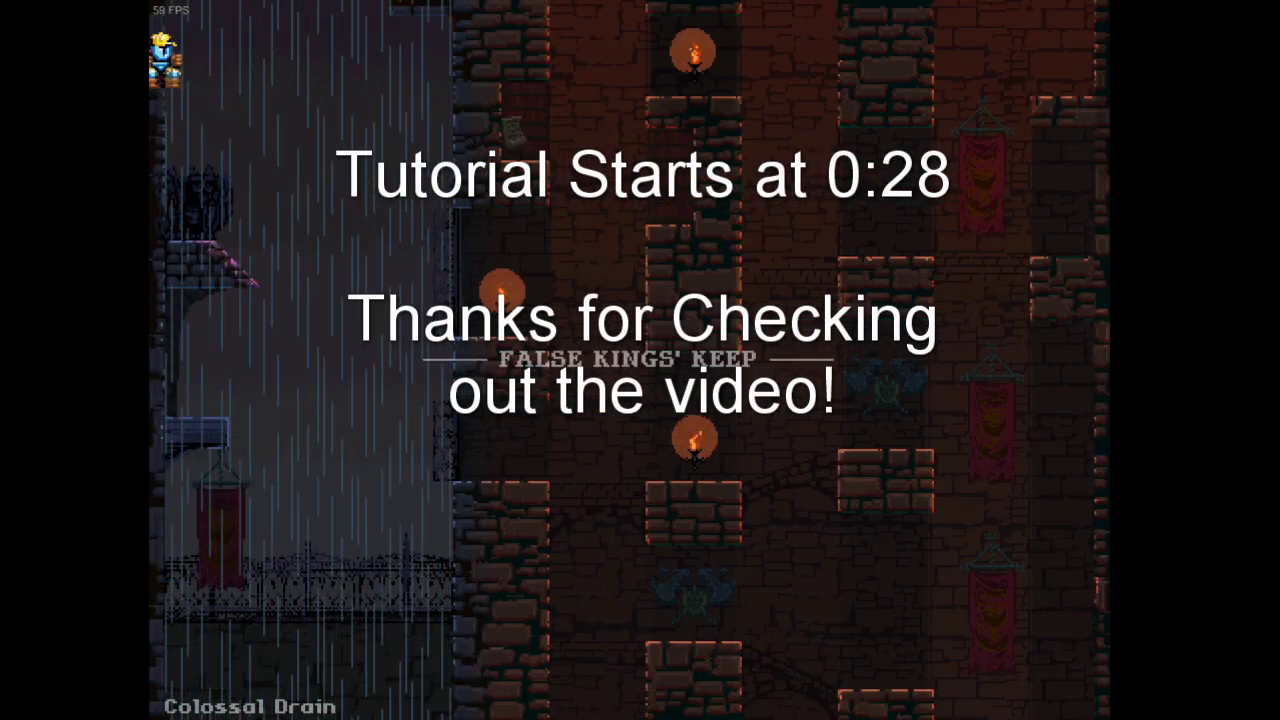
{"action": "key", "text": "Up"}
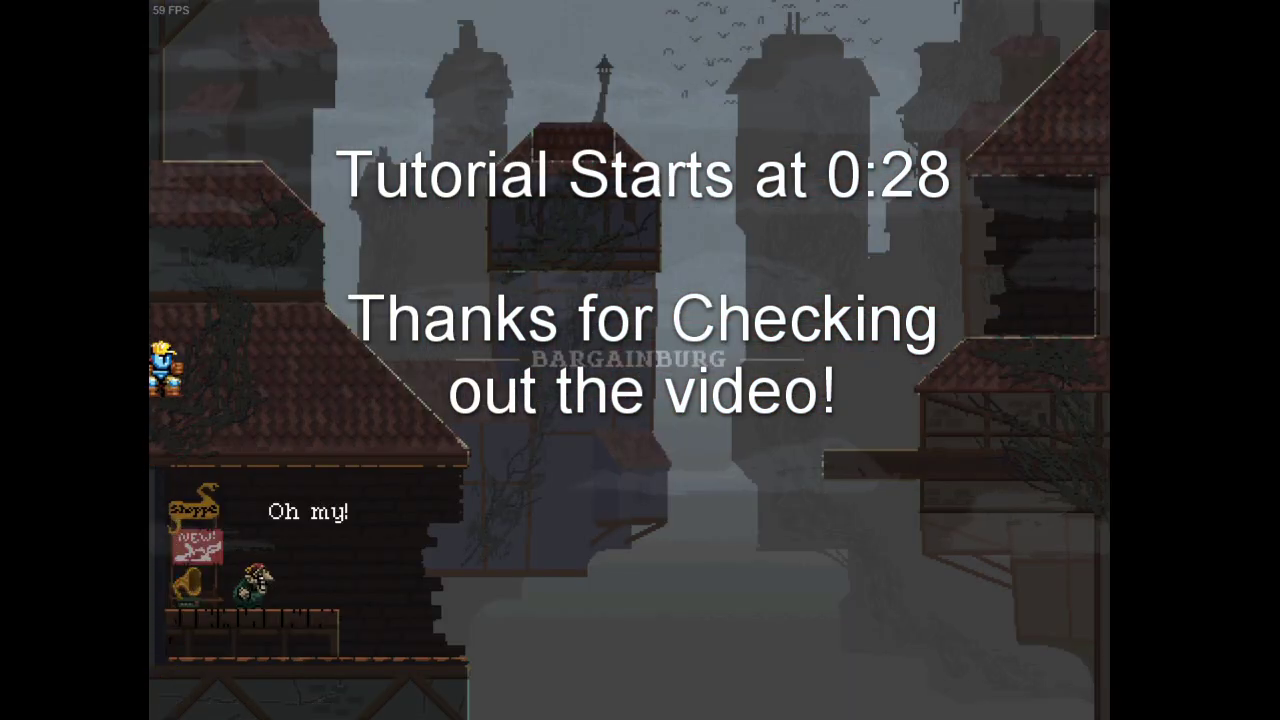
{"action": "key", "text": "Up"}
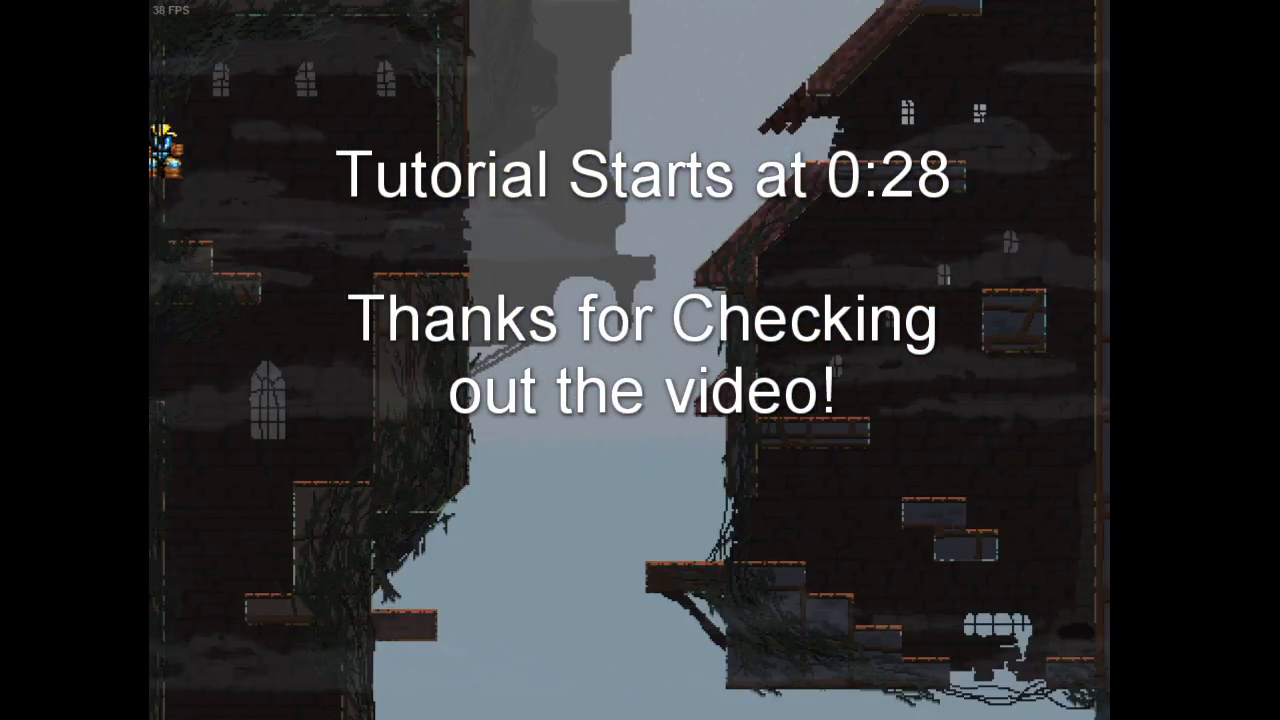
{"action": "key", "text": "Up"}
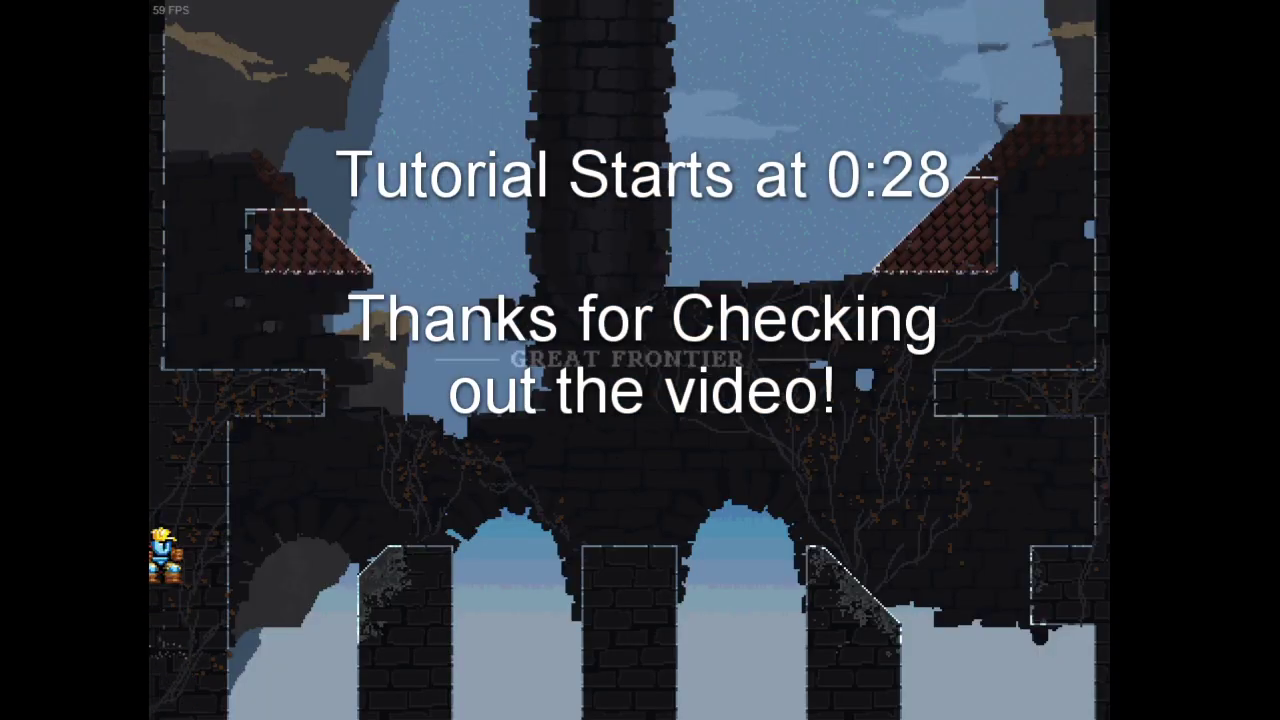
{"action": "key", "text": "Up"}
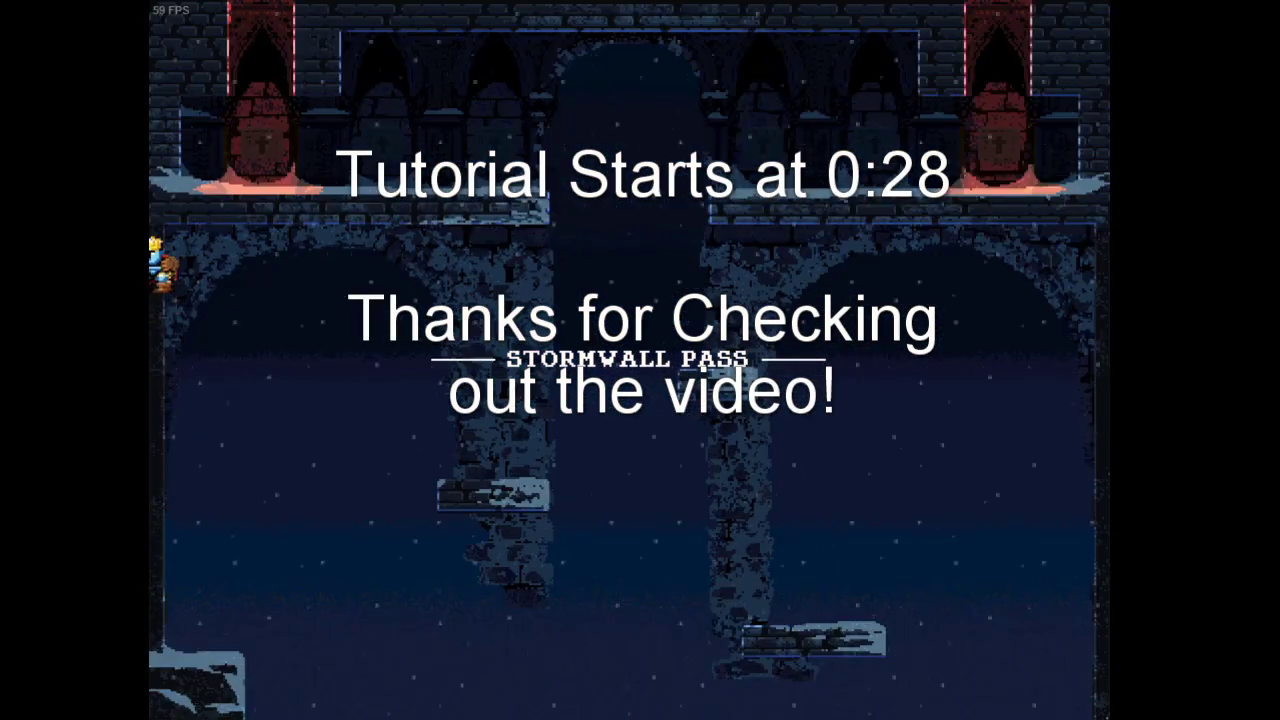
{"action": "key", "text": "Up"}
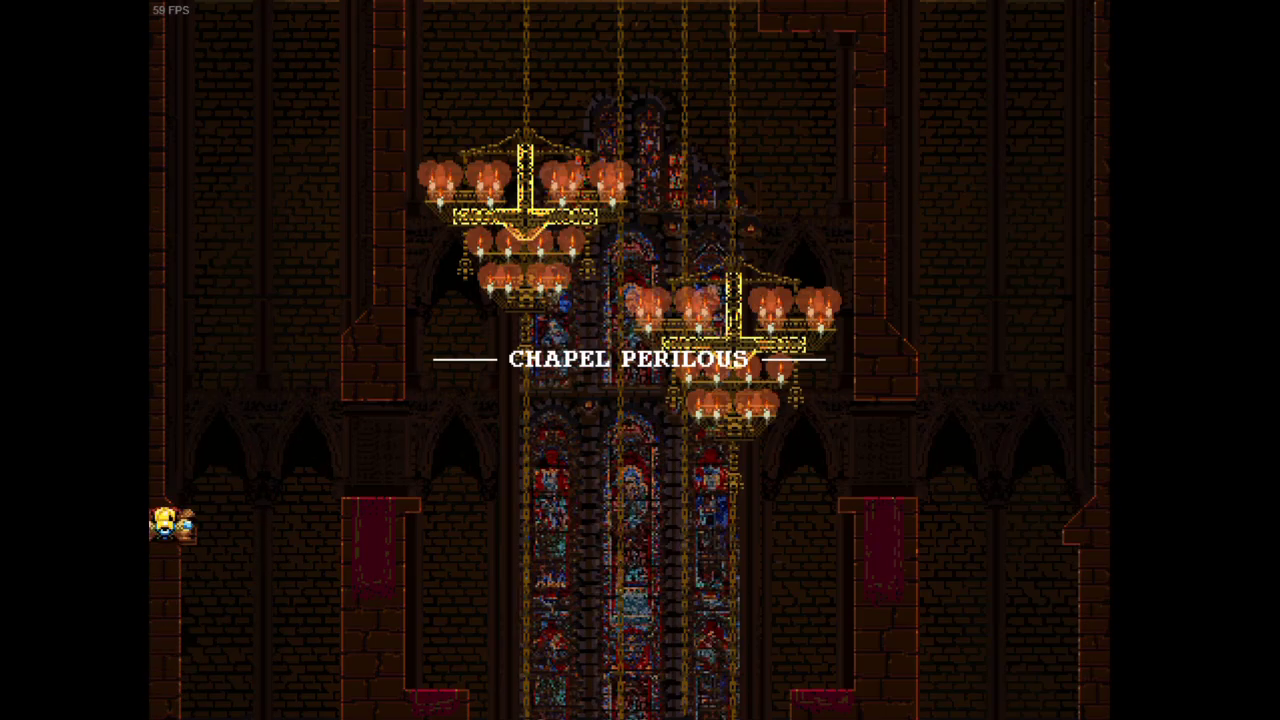
{"action": "key", "text": "Up"}
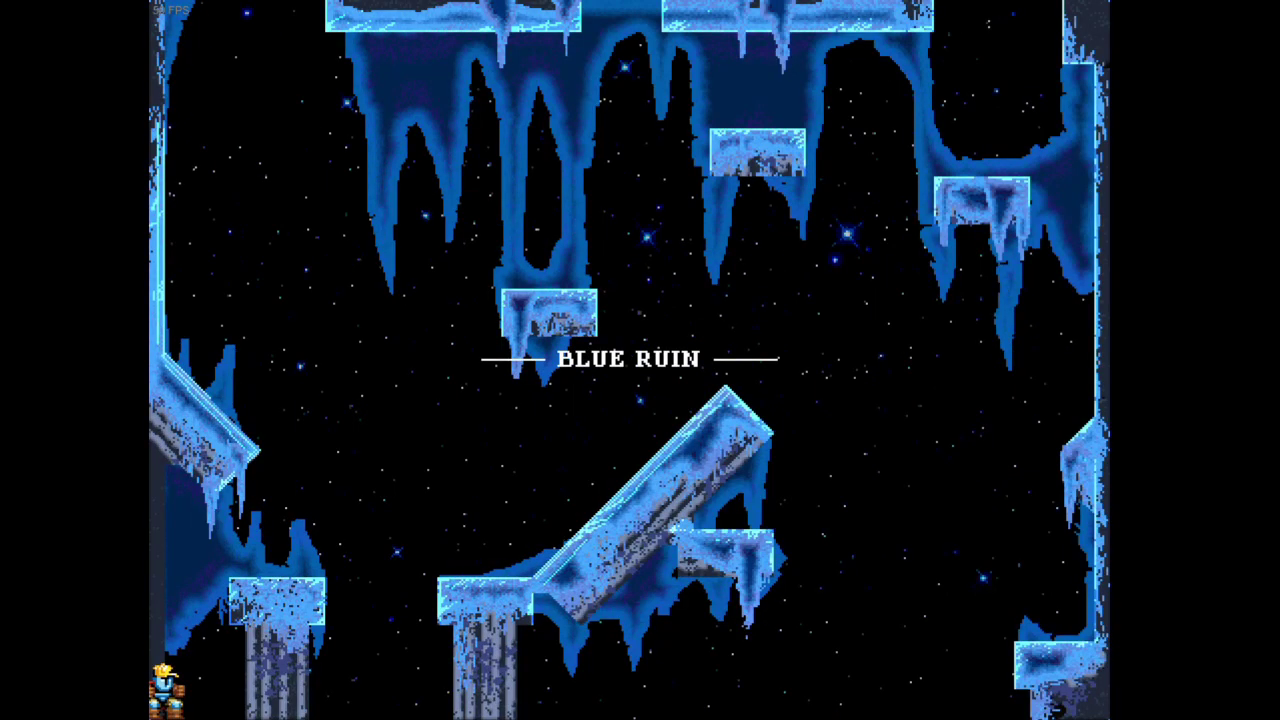
{"action": "key", "text": "Up"}
{"action": "key", "text": "Right"}
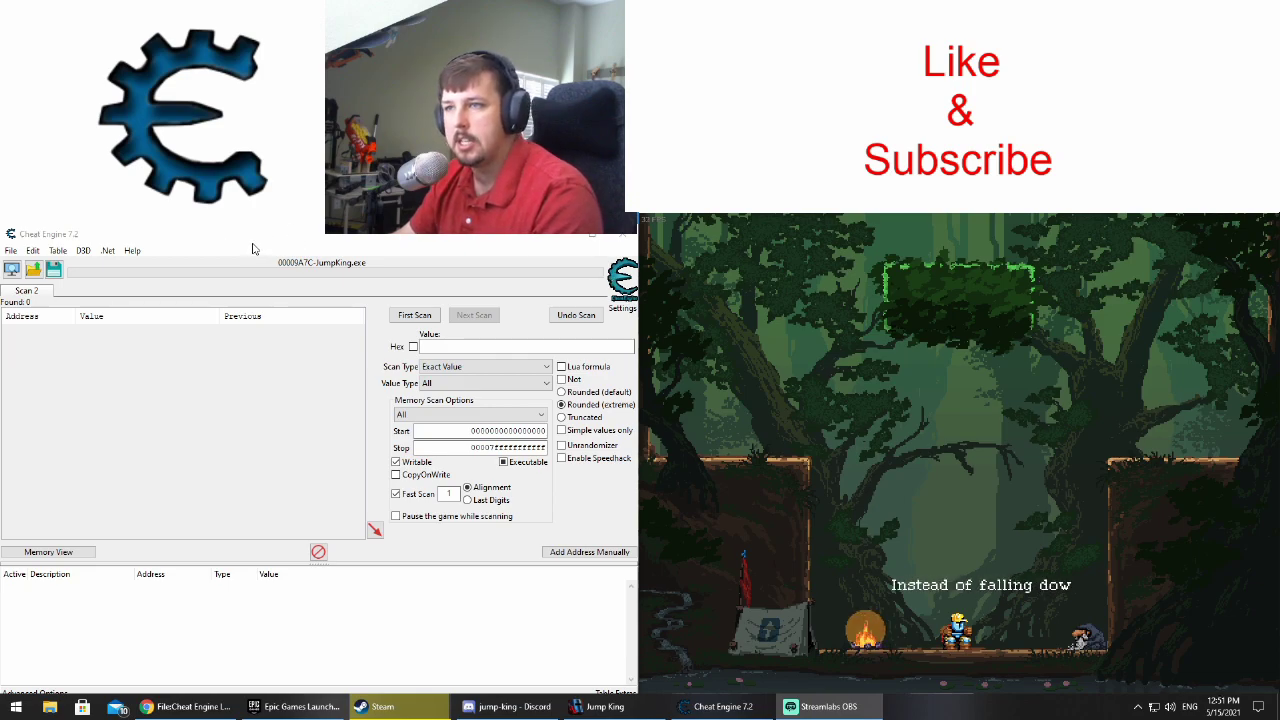
Step: Attach Cheat Engine to the Jump King process and run a first scan for an unknown initial value of type All
{"action": "left_click", "coordinate": [12, 270]}
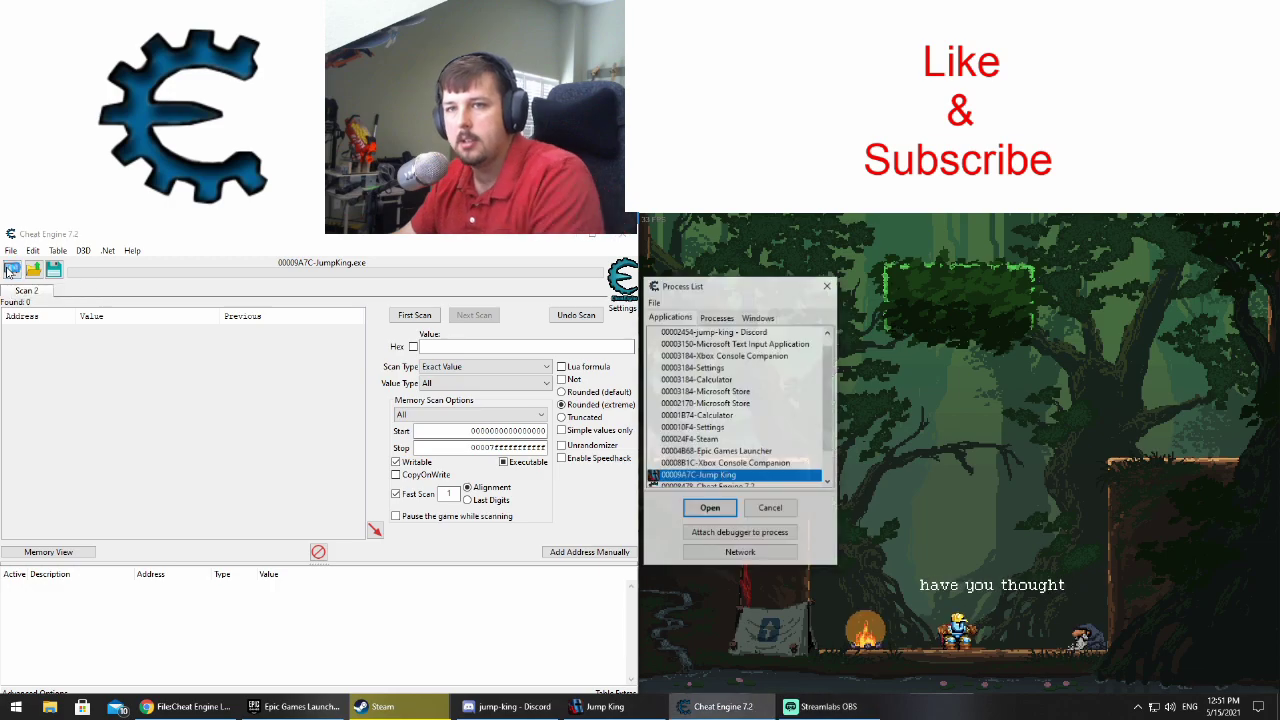
{"action": "left_click", "coordinate": [723, 505]}
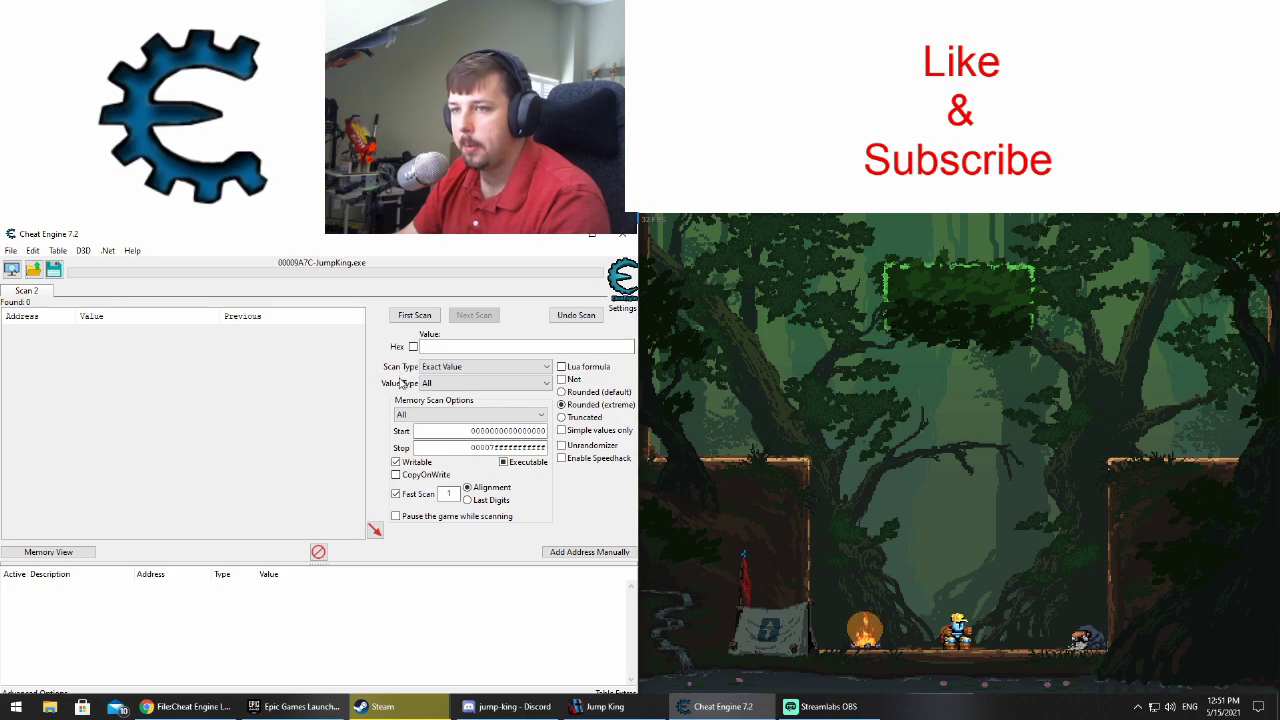
{"action": "left_click", "coordinate": [455, 385]}
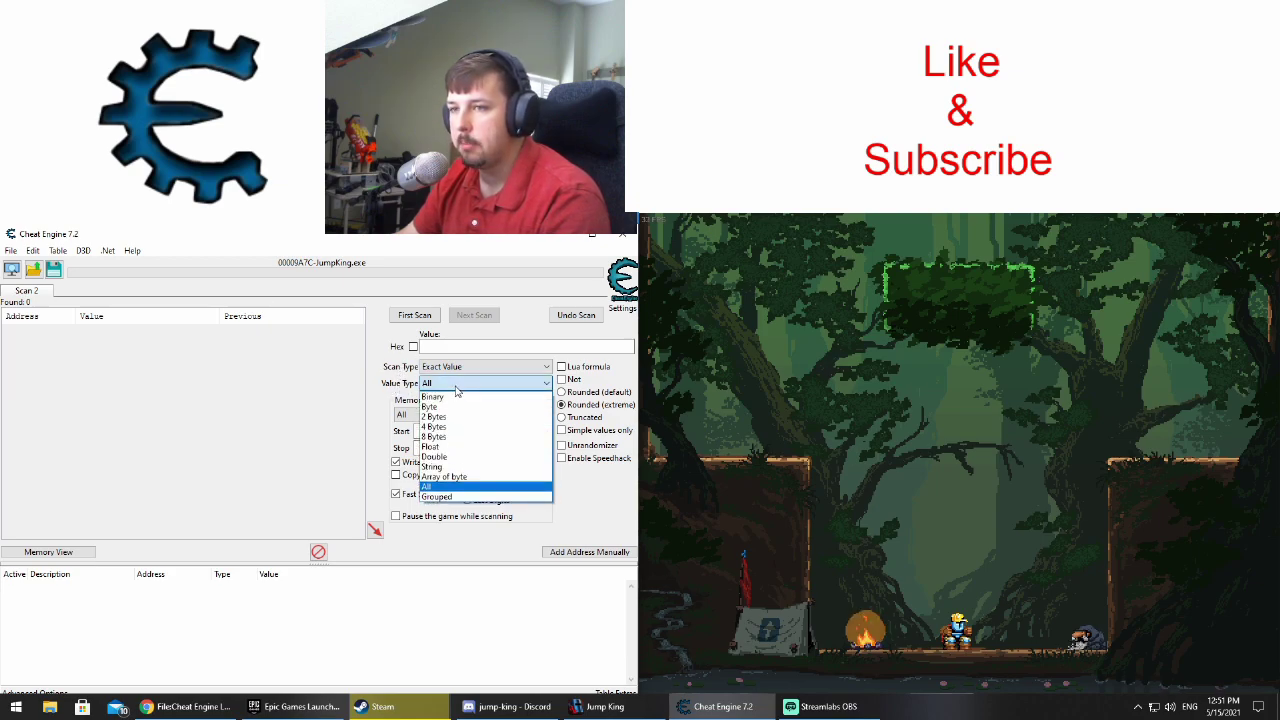
{"action": "left_click", "coordinate": [434, 487]}
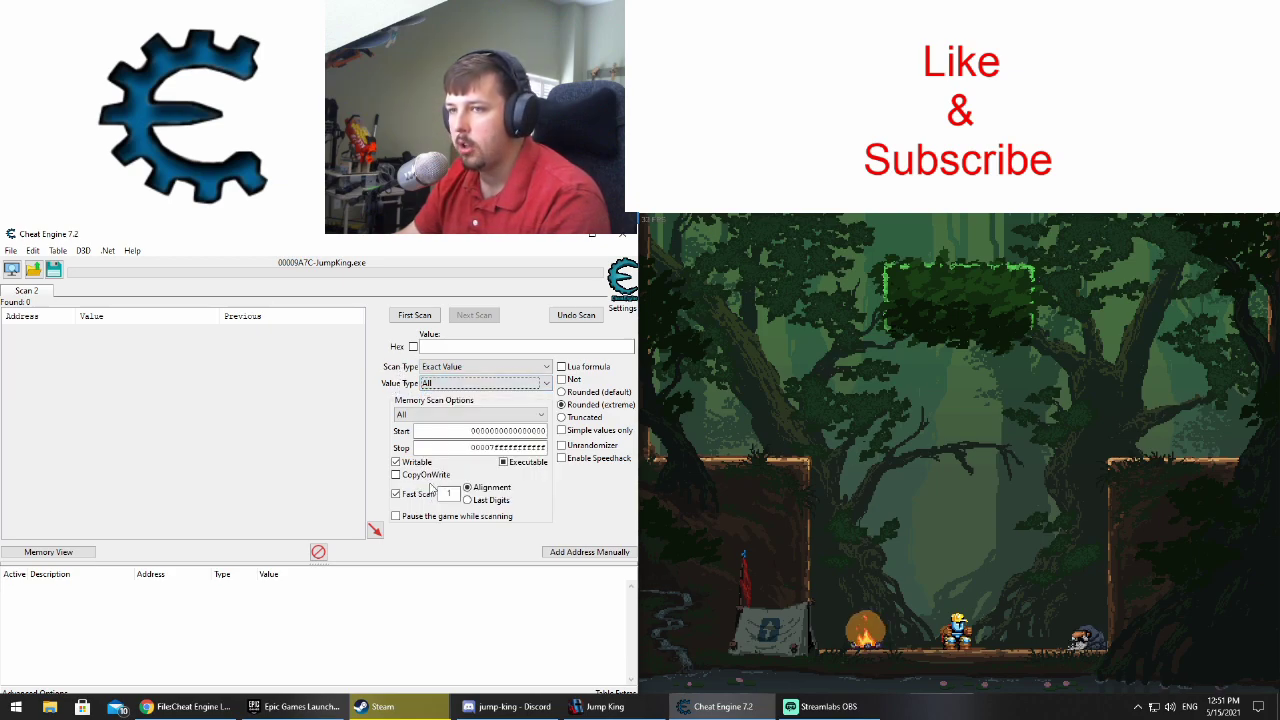
{"action": "left_click", "coordinate": [448, 368]}
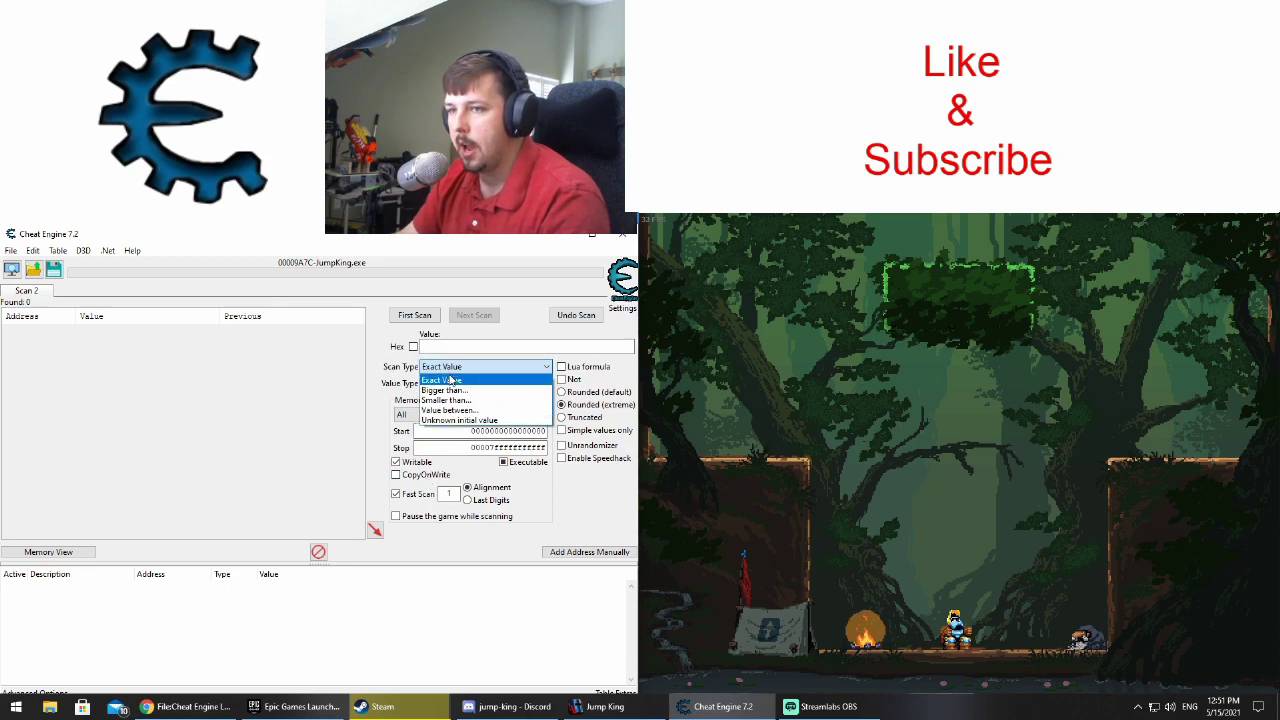
{"action": "left_click", "coordinate": [463, 421]}
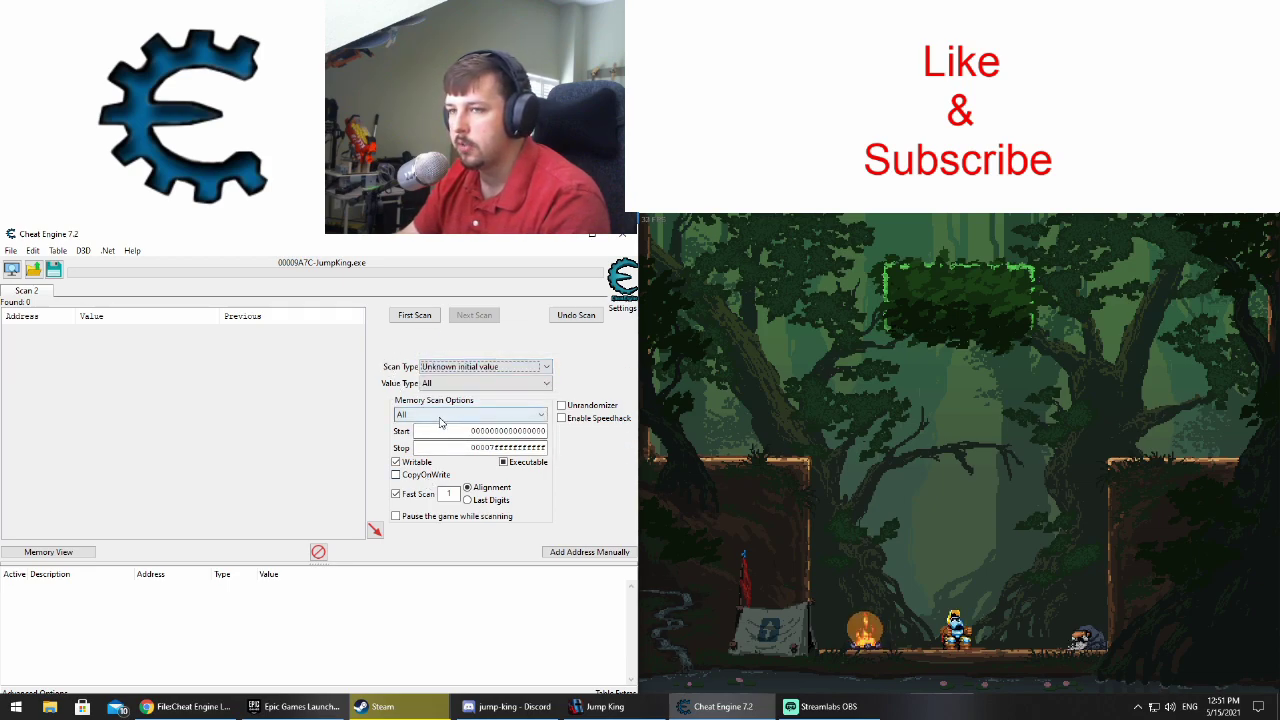
{"action": "left_click", "coordinate": [414, 315]}
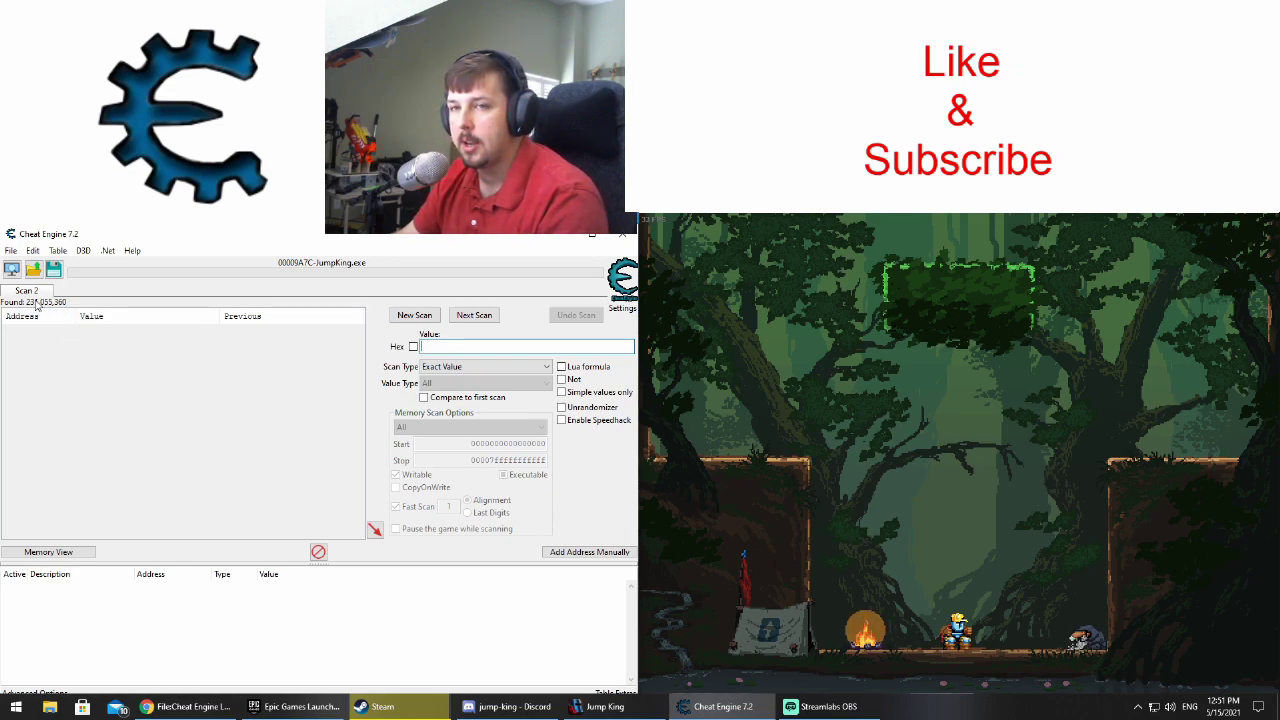
Step: Switch to Jump King, jump up onto the ledge above the old man, and filter the Cheat Engine results for decreased values
{"action": "key", "text": "alt+Tab"}
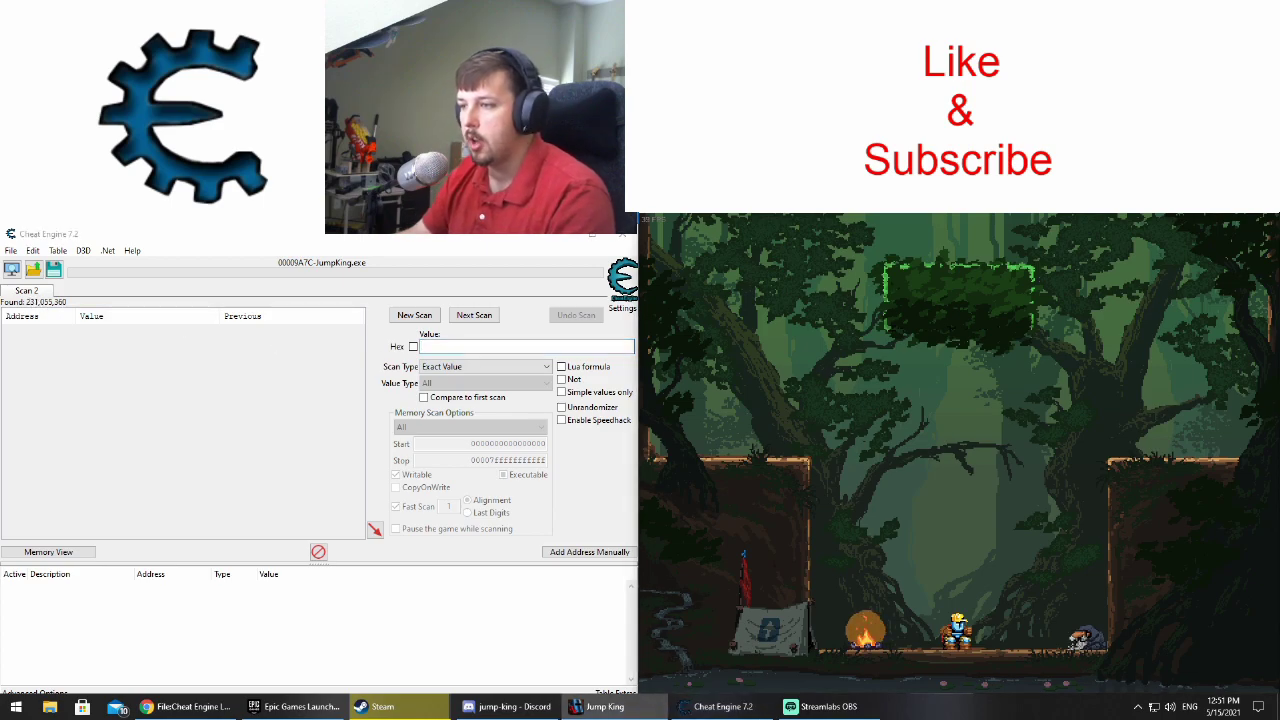
{"action": "key", "text": "Left"}
{"action": "key", "text": "space"}
{"action": "key", "text": "Right"}
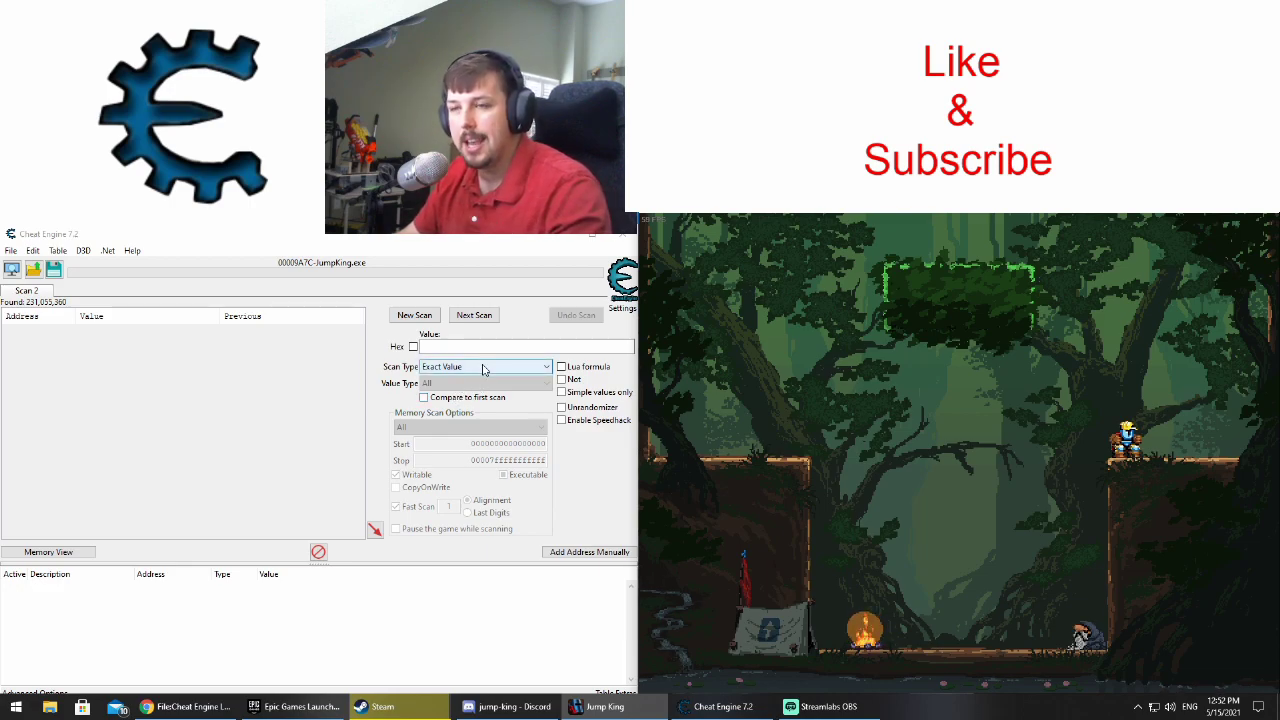
{"action": "left_click", "coordinate": [483, 367]}
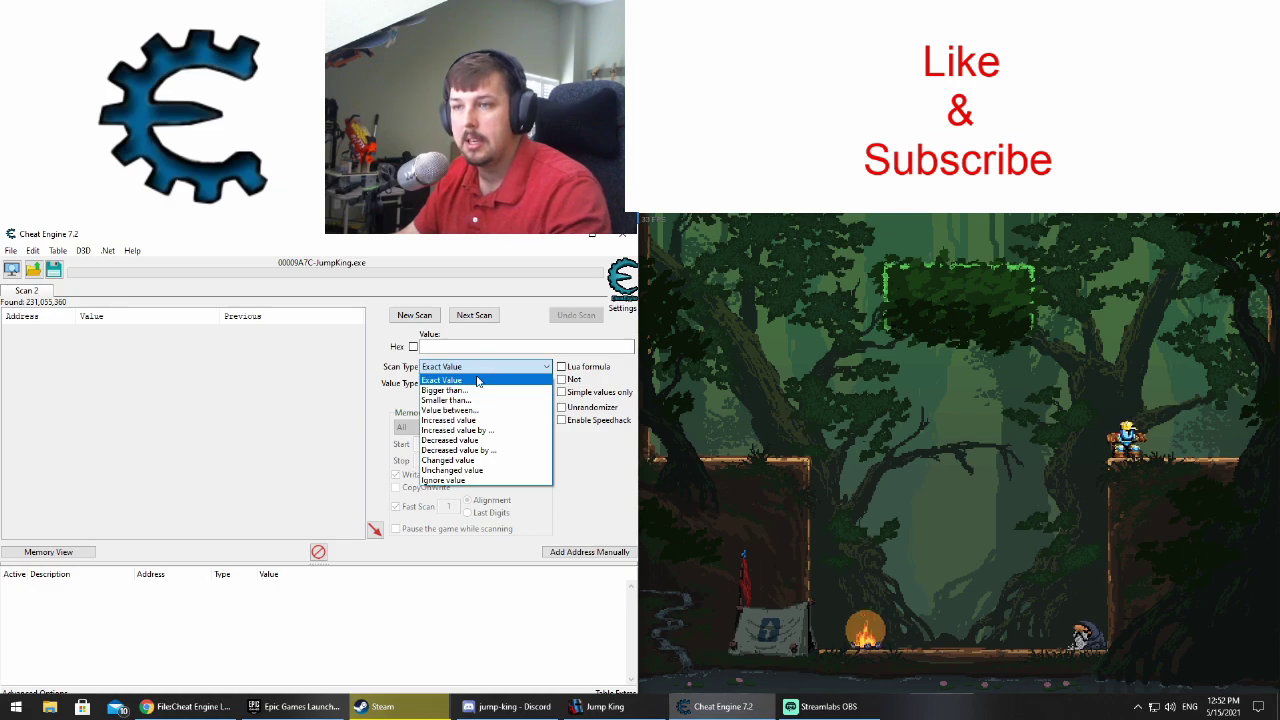
{"action": "left_click", "coordinate": [472, 441]}
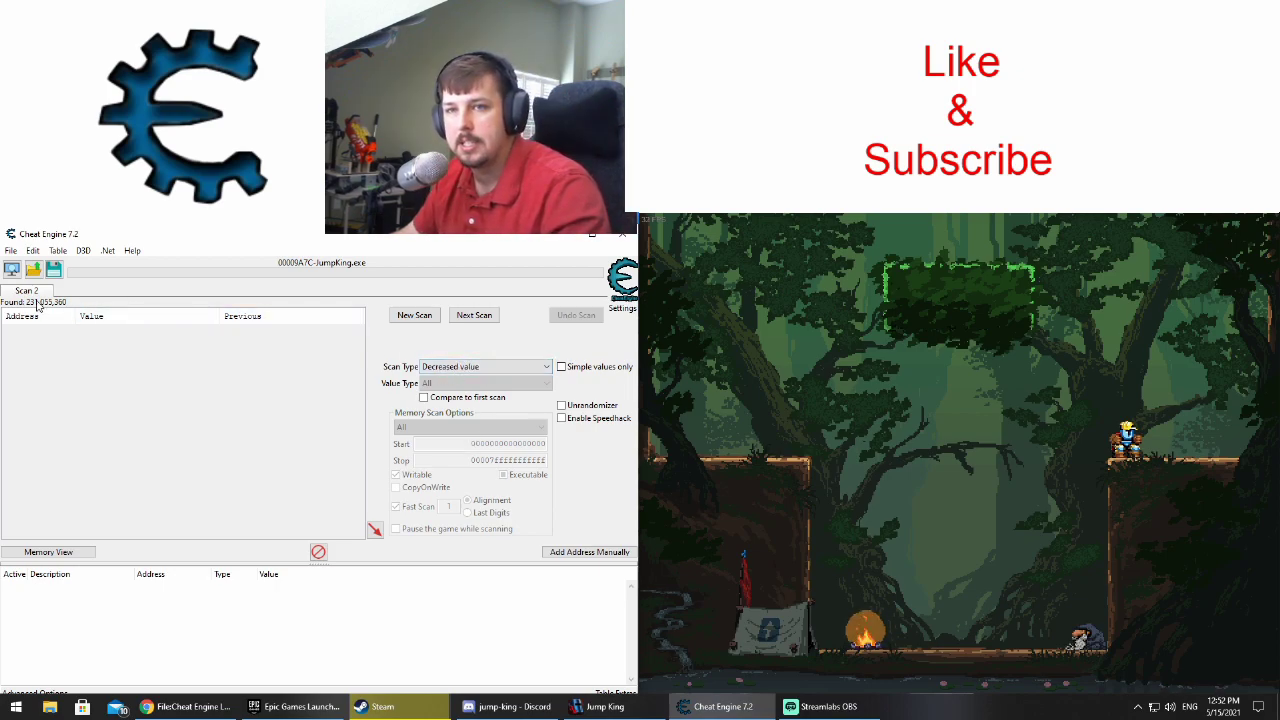
{"action": "left_click", "coordinate": [464, 316]}
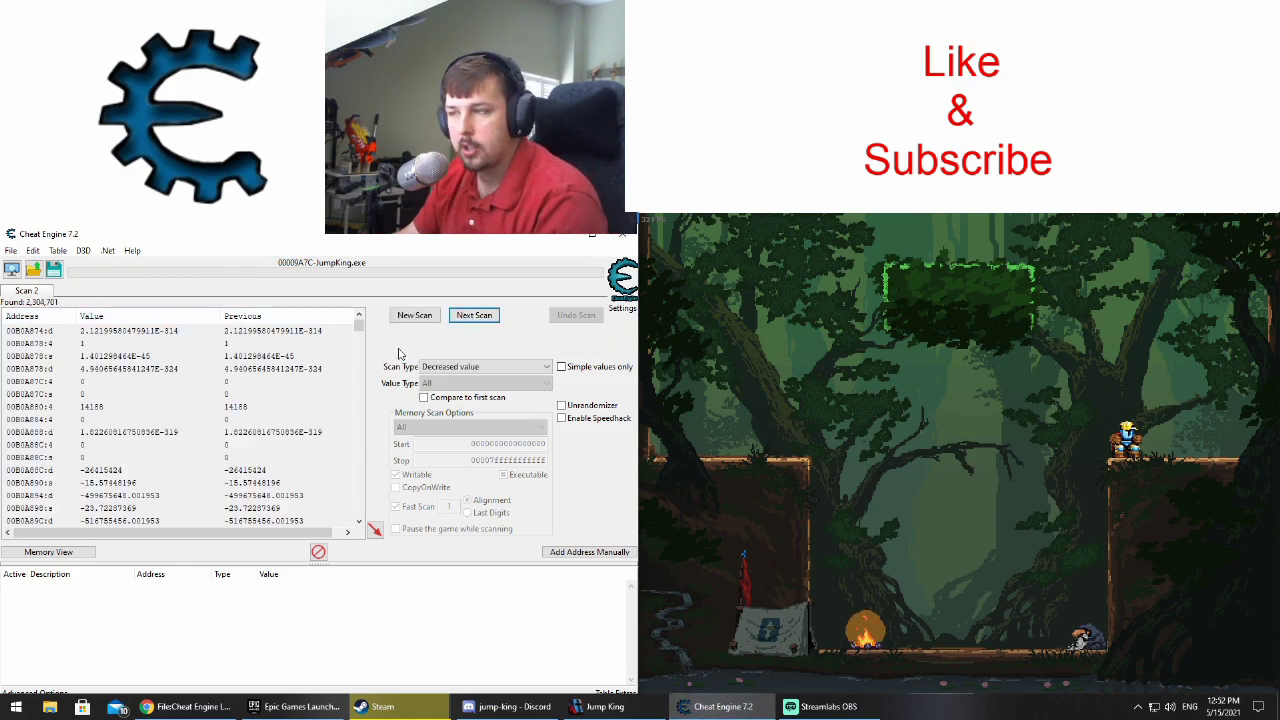
Step: Jump the character up onto the green leafy platform in Jump King and rescan for decreased values in Cheat Engine
{"action": "left_click", "coordinate": [600, 706]}
{"action": "key", "text": "Right"}
{"action": "key", "text": "space"}
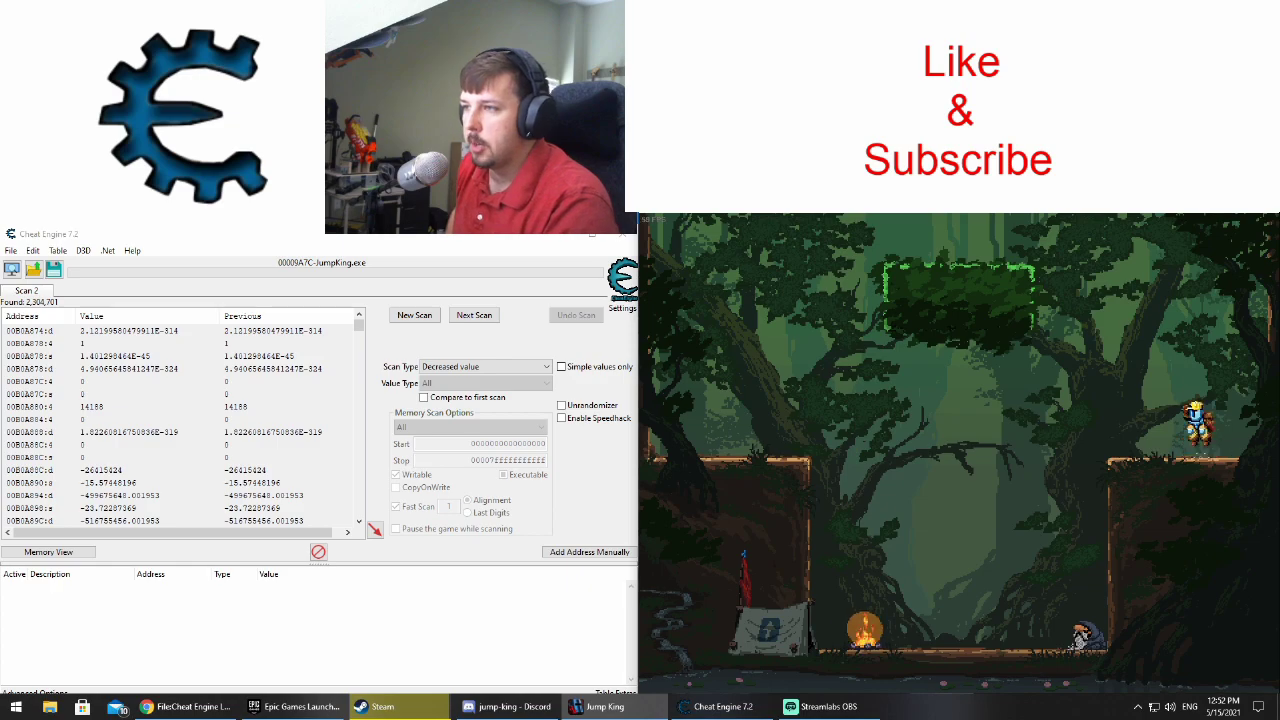
{"action": "key", "text": "Left"}
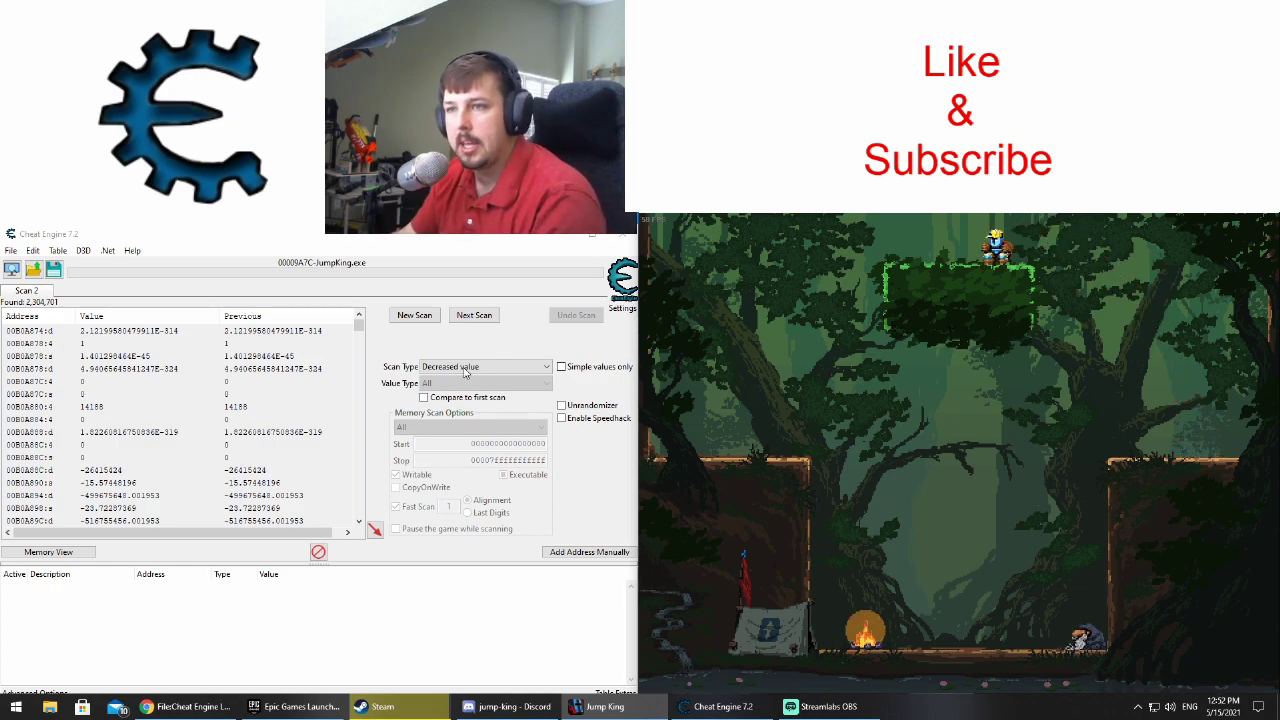
{"action": "left_click", "coordinate": [470, 316]}
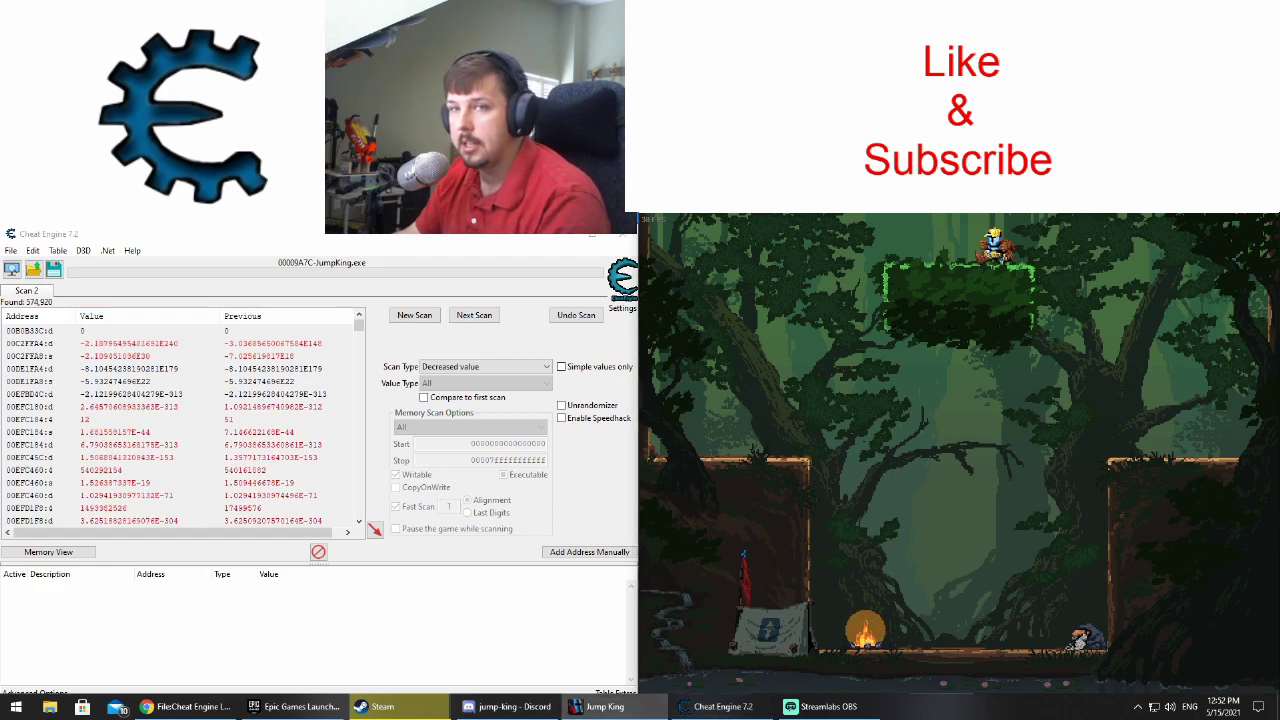
Step: Drop the character from the leafy platform onto the ledge above the tent and filter the scan results for increased values
{"action": "key", "text": "Left"}
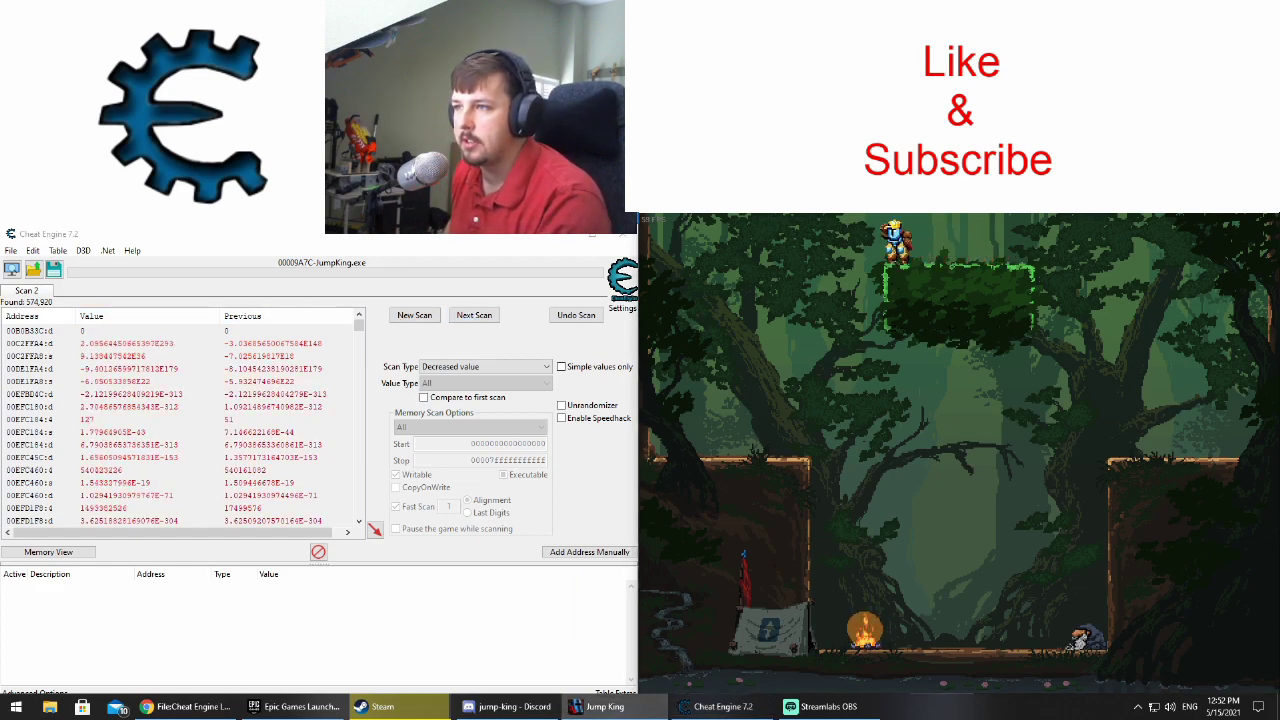
{"action": "key", "text": "Right"}
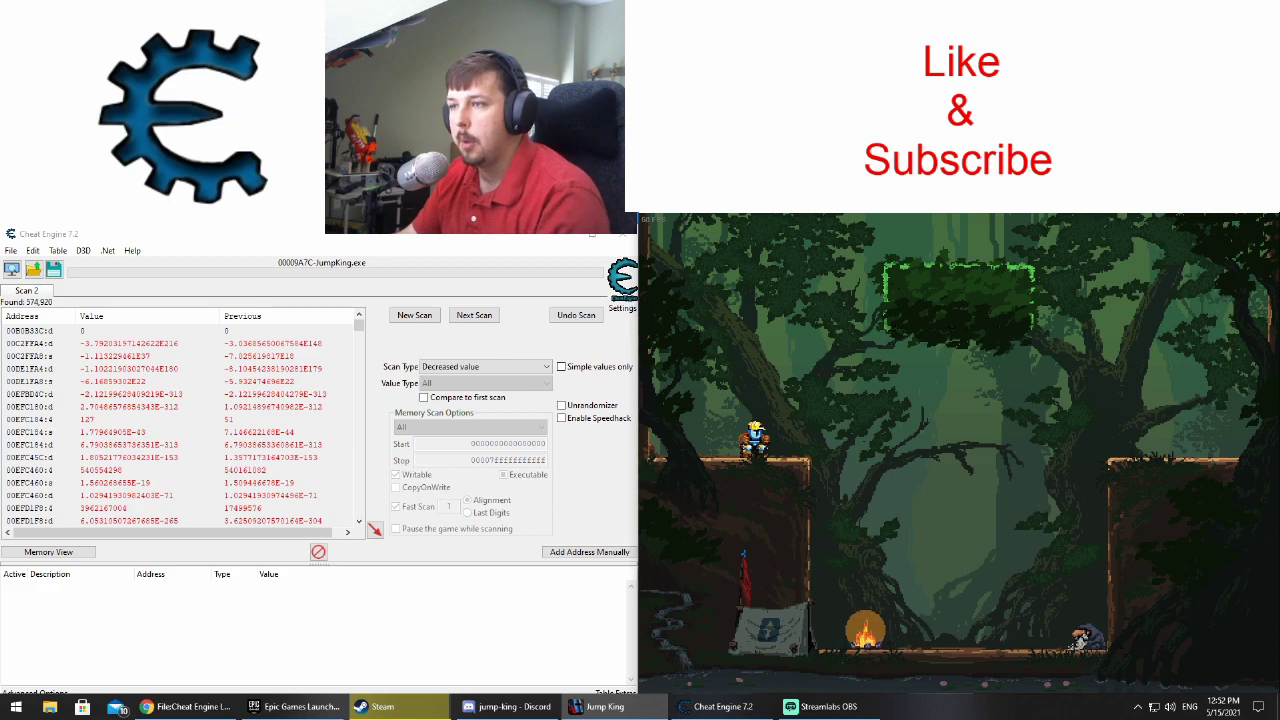
{"action": "left_click", "coordinate": [487, 368]}
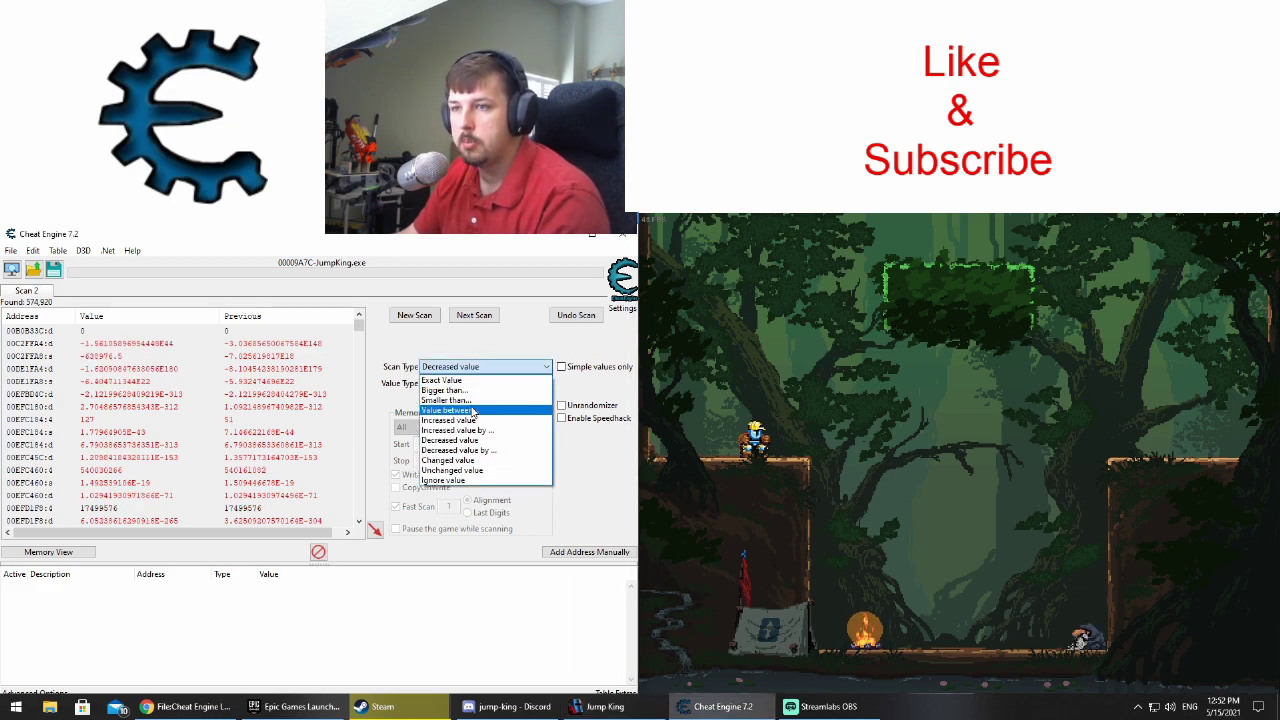
{"action": "left_click", "coordinate": [472, 421]}
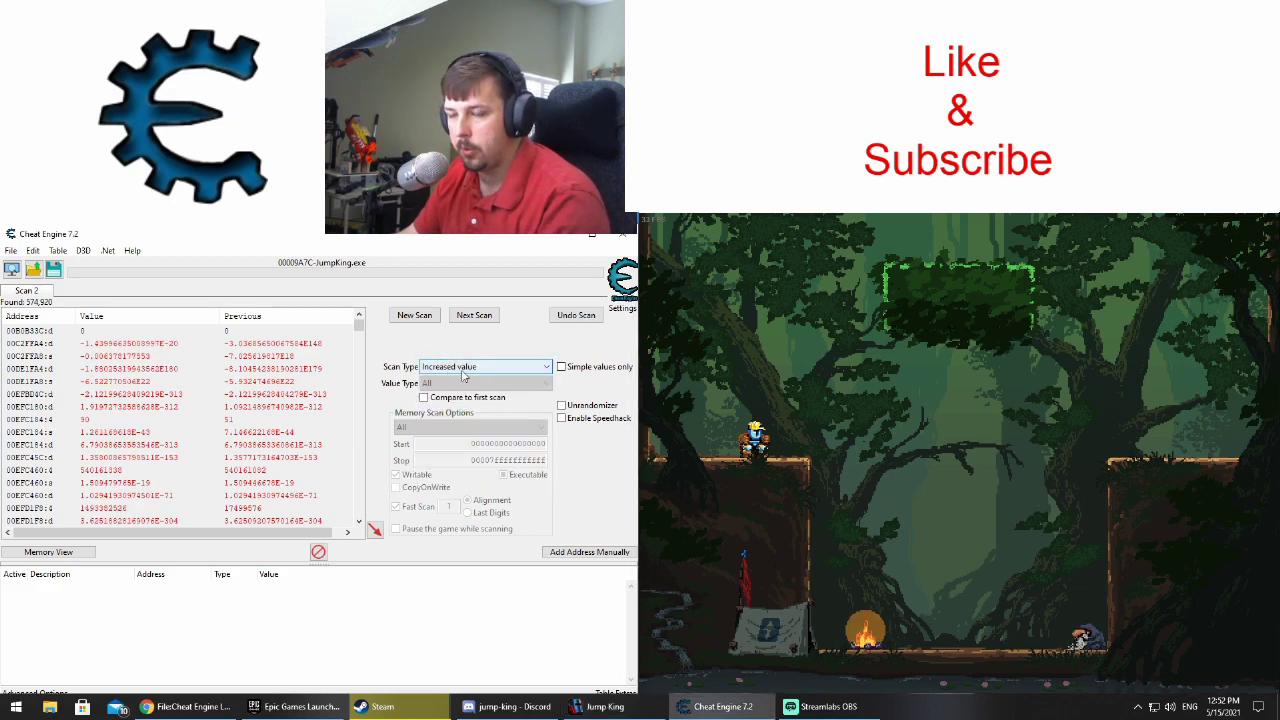
{"action": "left_click", "coordinate": [471, 317]}
Step: Drop the character off the ledge to the ground near the campfire and rescan for increased values
{"action": "key", "text": "alt+Tab"}
{"action": "key", "text": "Right"}
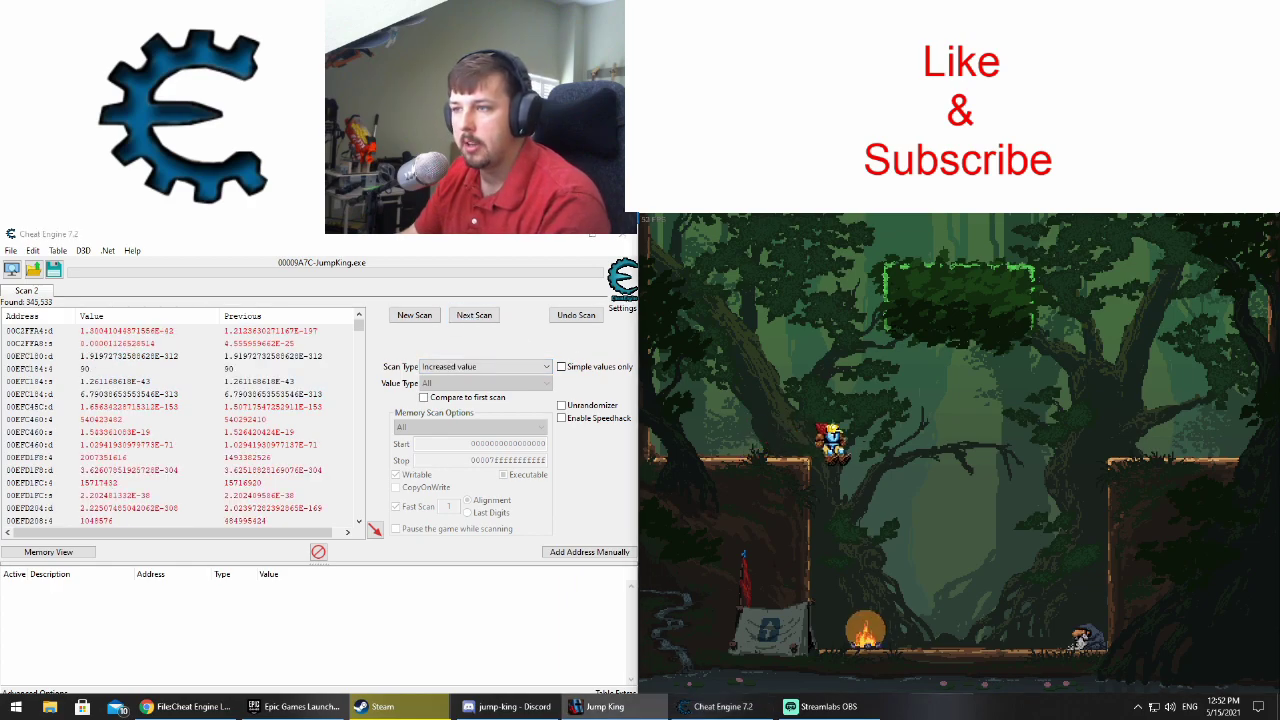
{"action": "key", "text": "Right"}
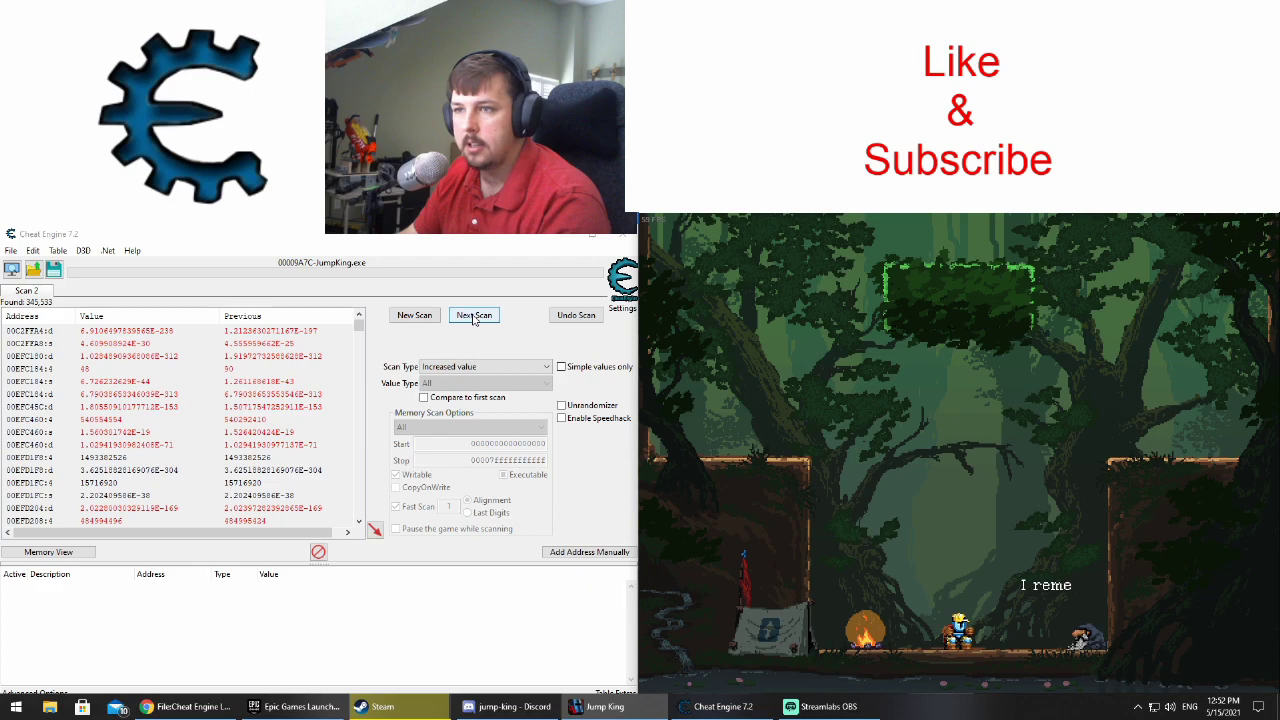
{"action": "left_click", "coordinate": [474, 318]}
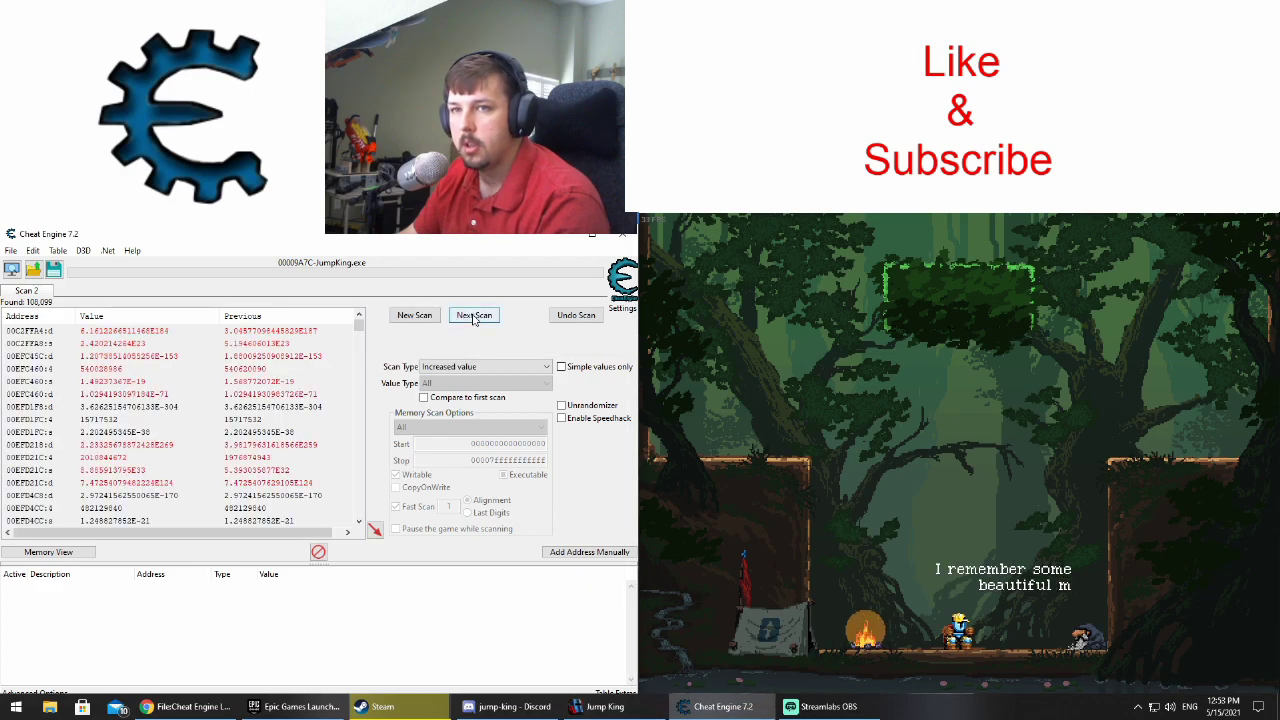
Step: Filter the scan results for unchanged values several times while the character stands still on the ground
{"action": "left_click", "coordinate": [476, 368]}
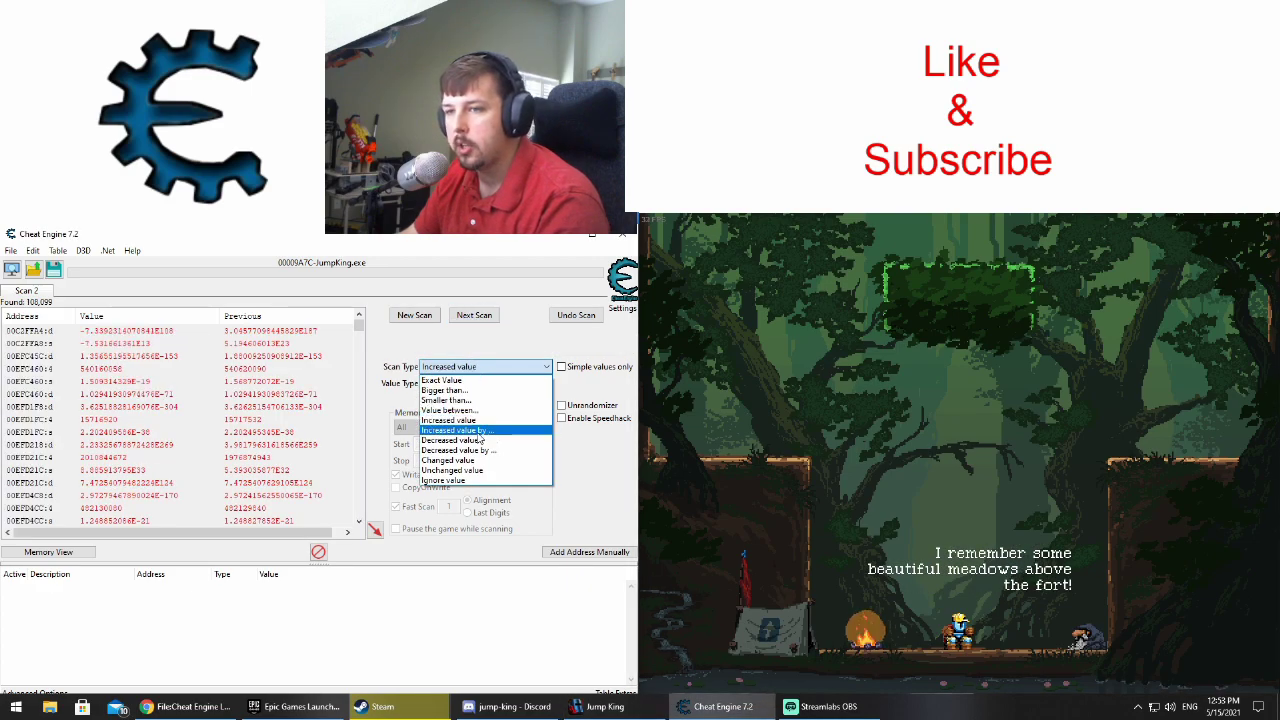
{"action": "left_click", "coordinate": [481, 471]}
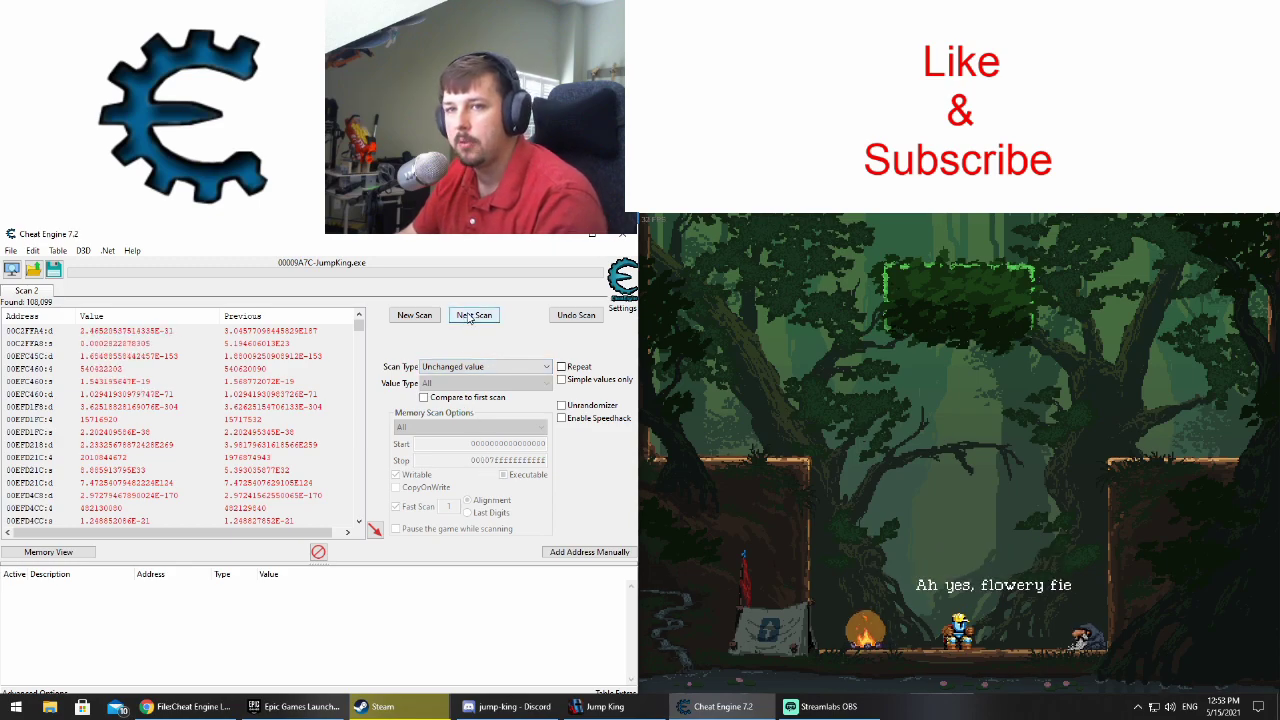
{"action": "left_click", "coordinate": [474, 315]}
{"action": "left_click", "coordinate": [468, 318]}
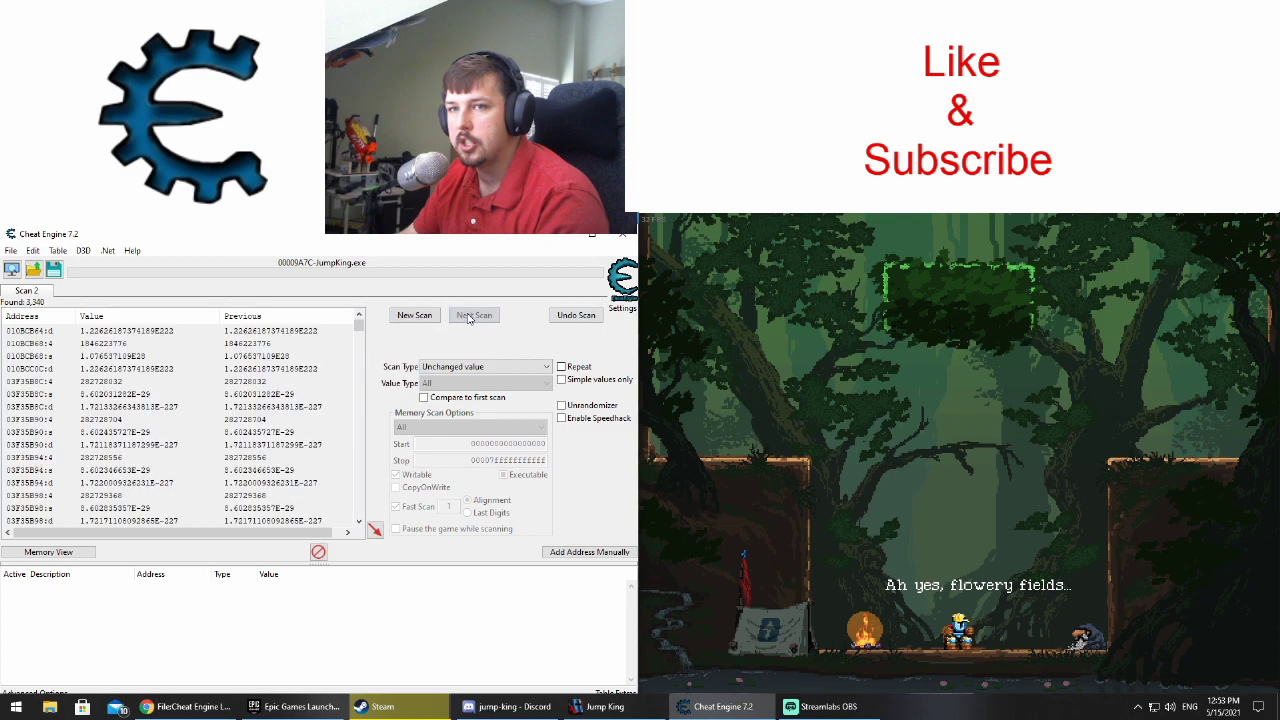
{"action": "left_click", "coordinate": [468, 318]}
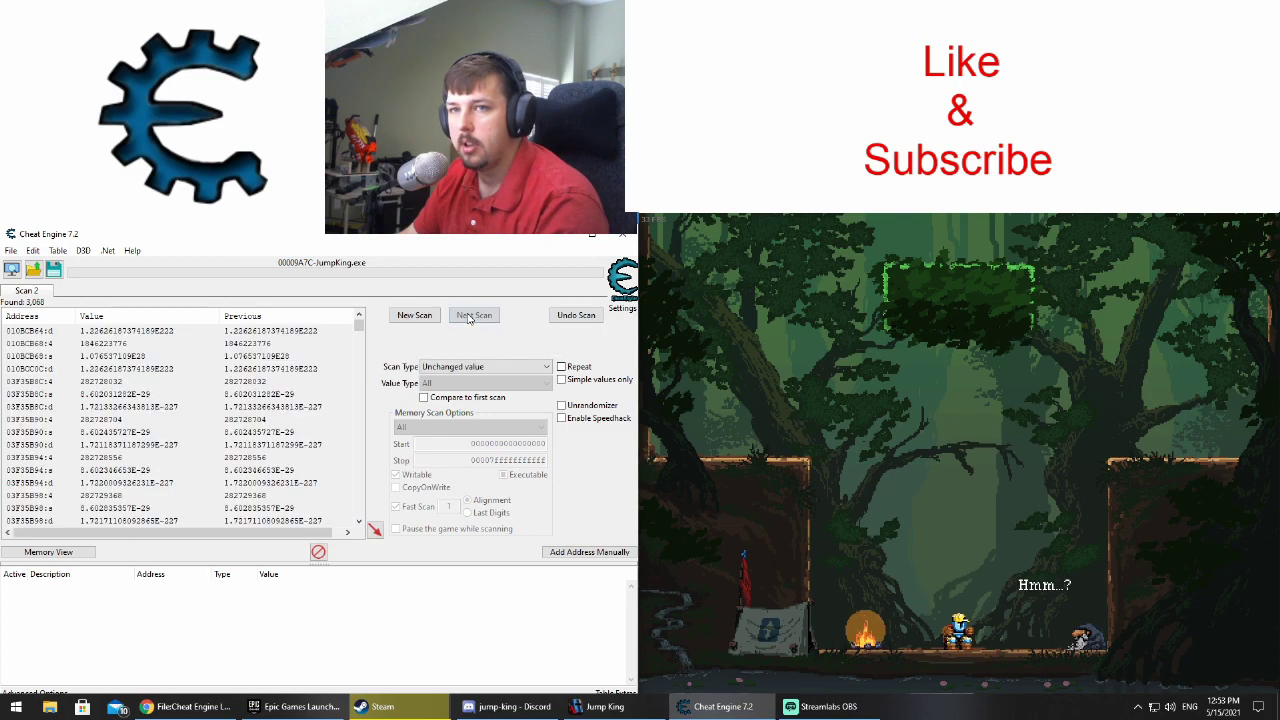
Step: Switch to Jump King, walk the character right and back left on level ground, and rescan repeatedly for unchanged values in Cheat Engine
{"action": "key", "text": "alt+Tab"}
{"action": "key", "text": "Right"}
{"action": "key", "text": "Left"}
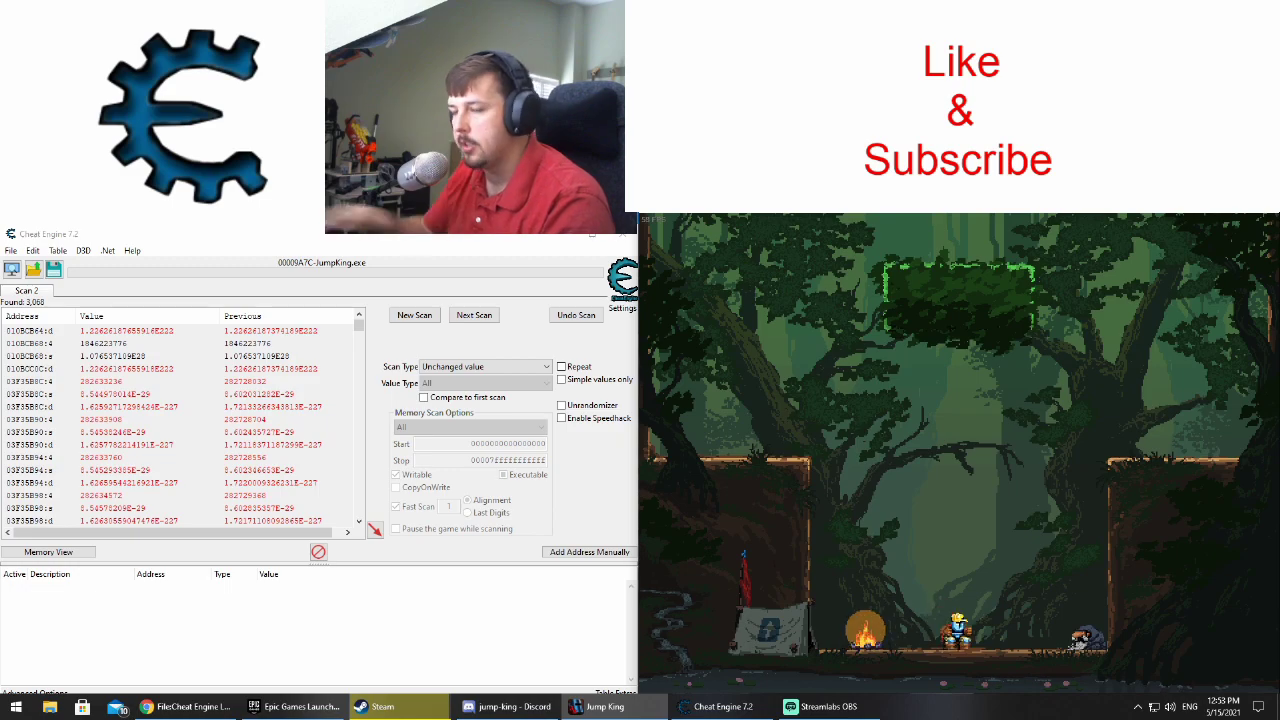
{"action": "left_click", "coordinate": [472, 318]}
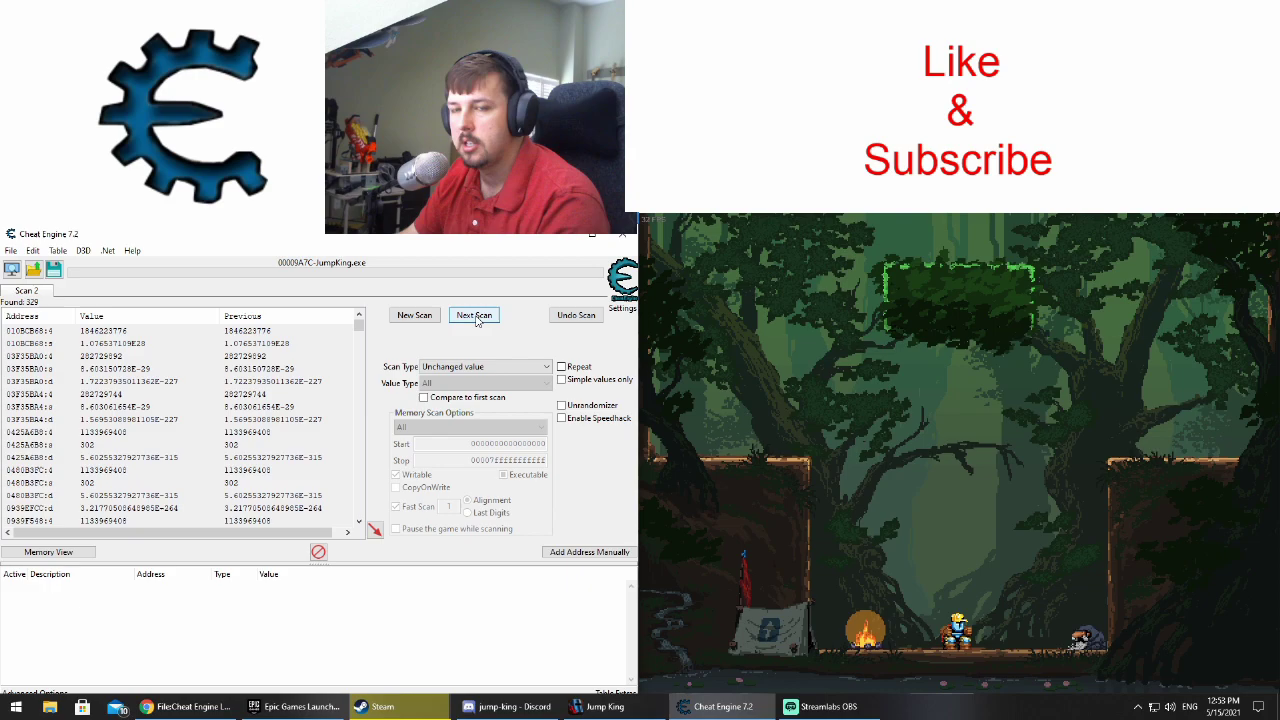
{"action": "left_click", "coordinate": [474, 316]}
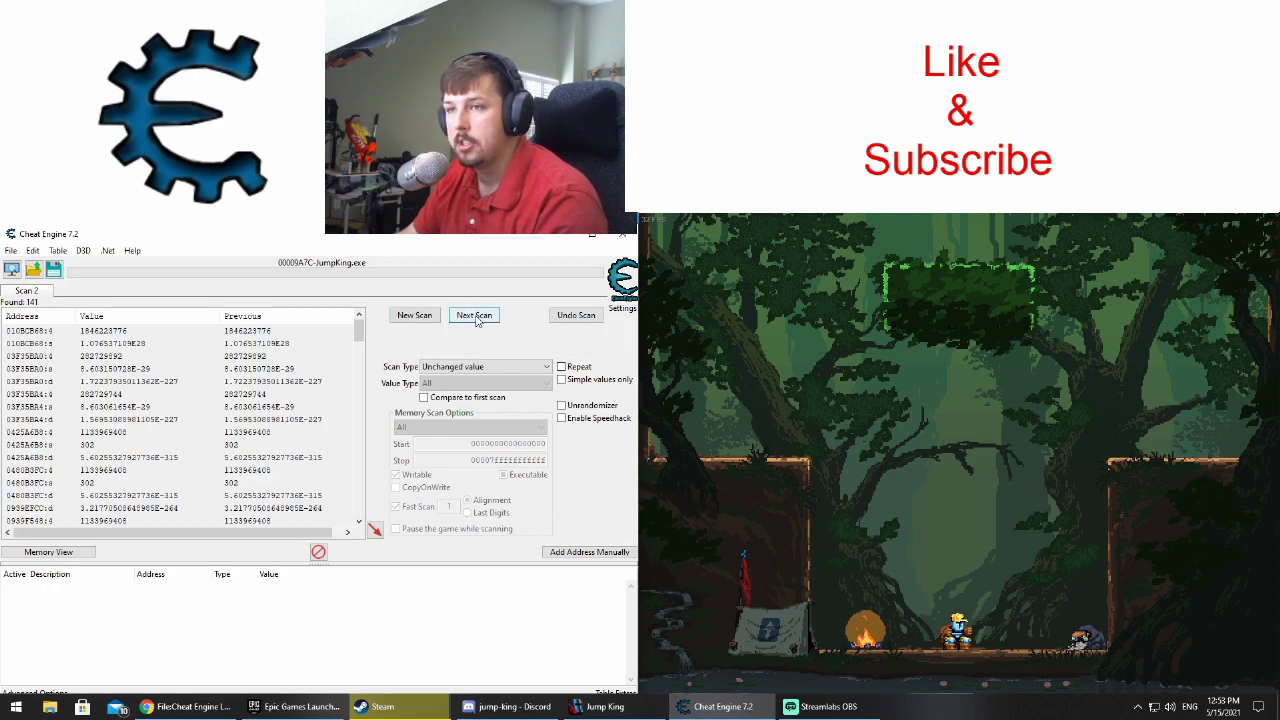
{"action": "left_click", "coordinate": [476, 318]}
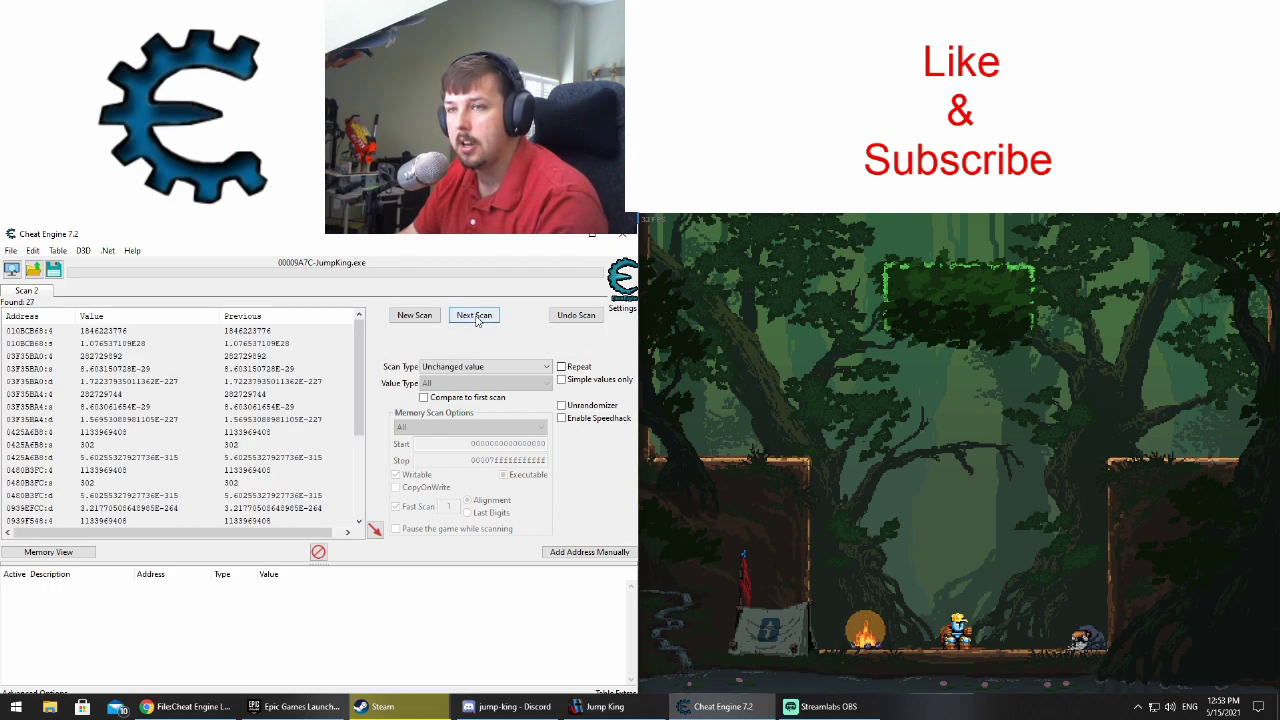
{"action": "left_click", "coordinate": [476, 318]}
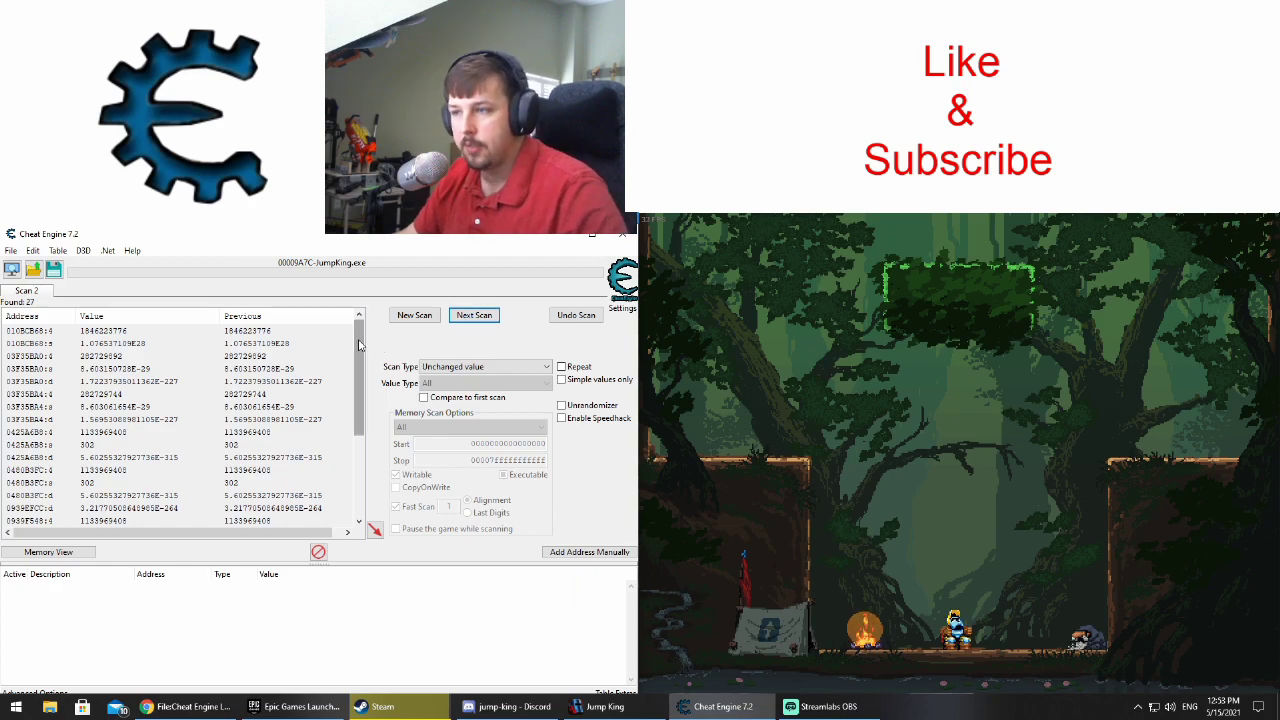
Step: Select the found addresses from 010BCB68 through 0939F548 and change all their values to 0
{"action": "mouse_move", "coordinate": [363, 345]}
{"action": "left_mouse_down"}
{"action": "mouse_move", "coordinate": [355, 397]}
{"action": "mouse_move", "coordinate": [352, 347]}
{"action": "left_mouse_up"}
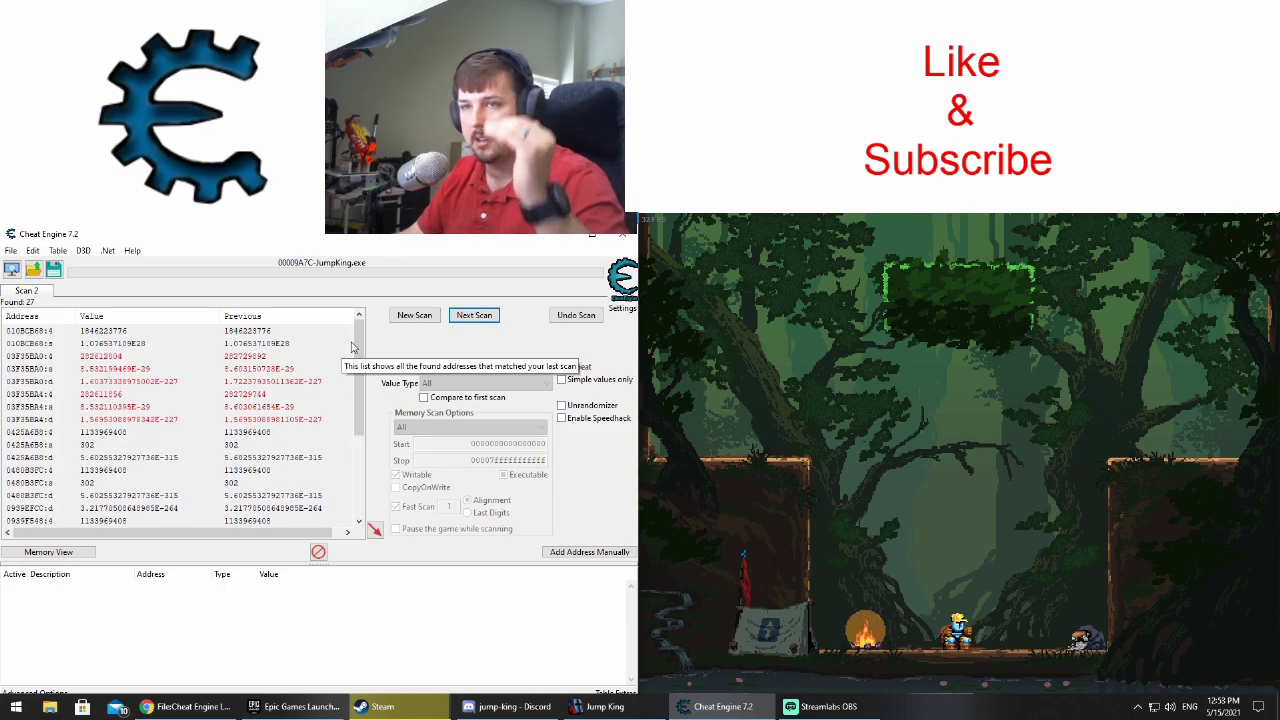
{"action": "left_click", "coordinate": [268, 333]}
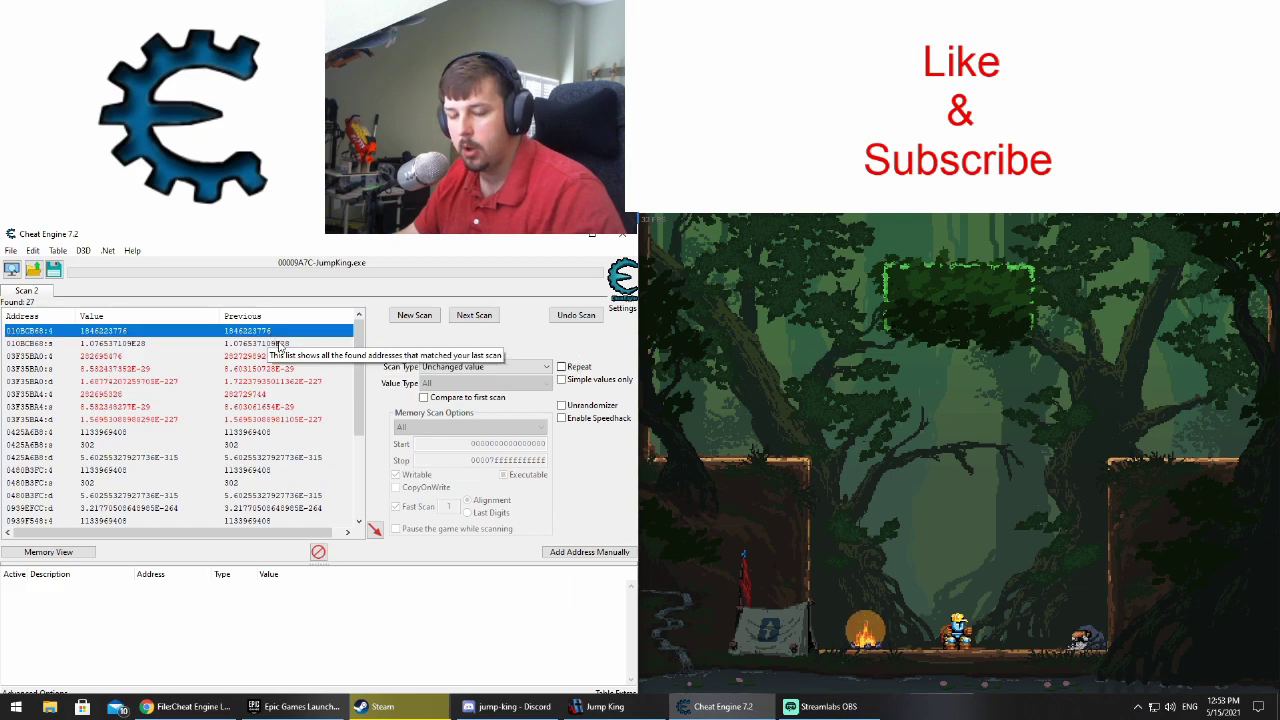
{"action": "left_click", "coordinate": [268, 523], "text": "shift"}
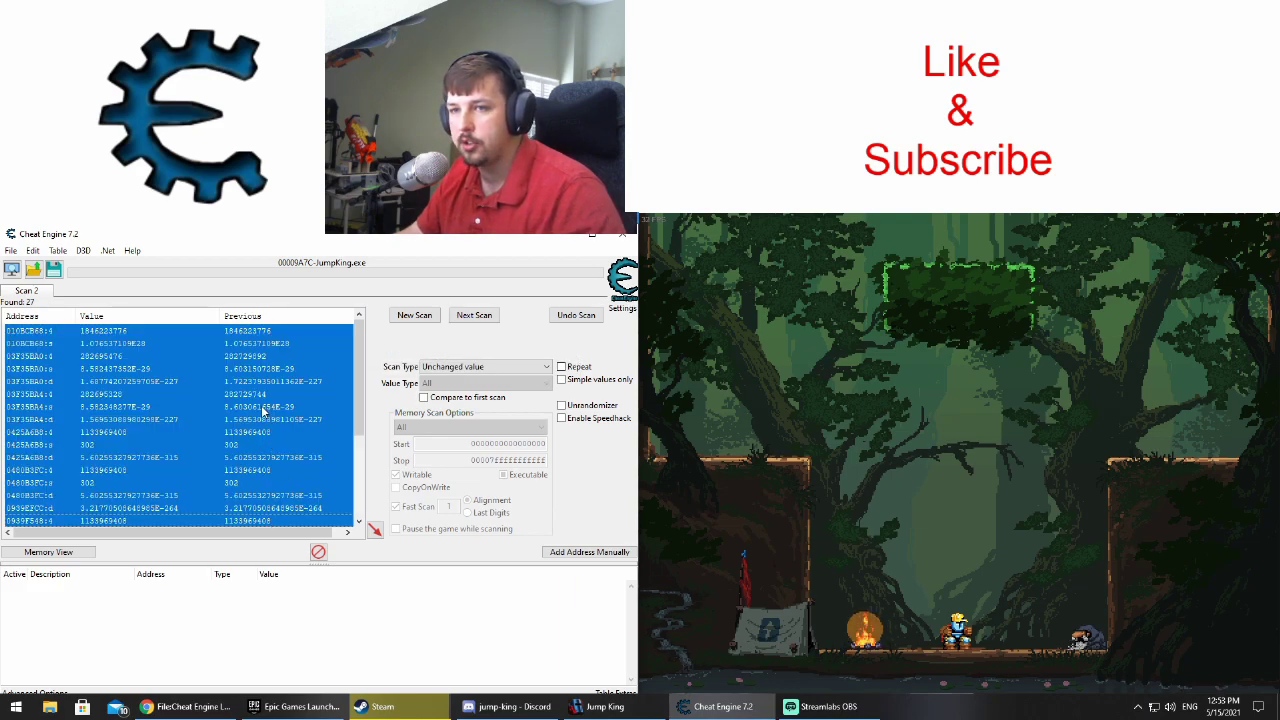
{"action": "right_click", "coordinate": [250, 377]}
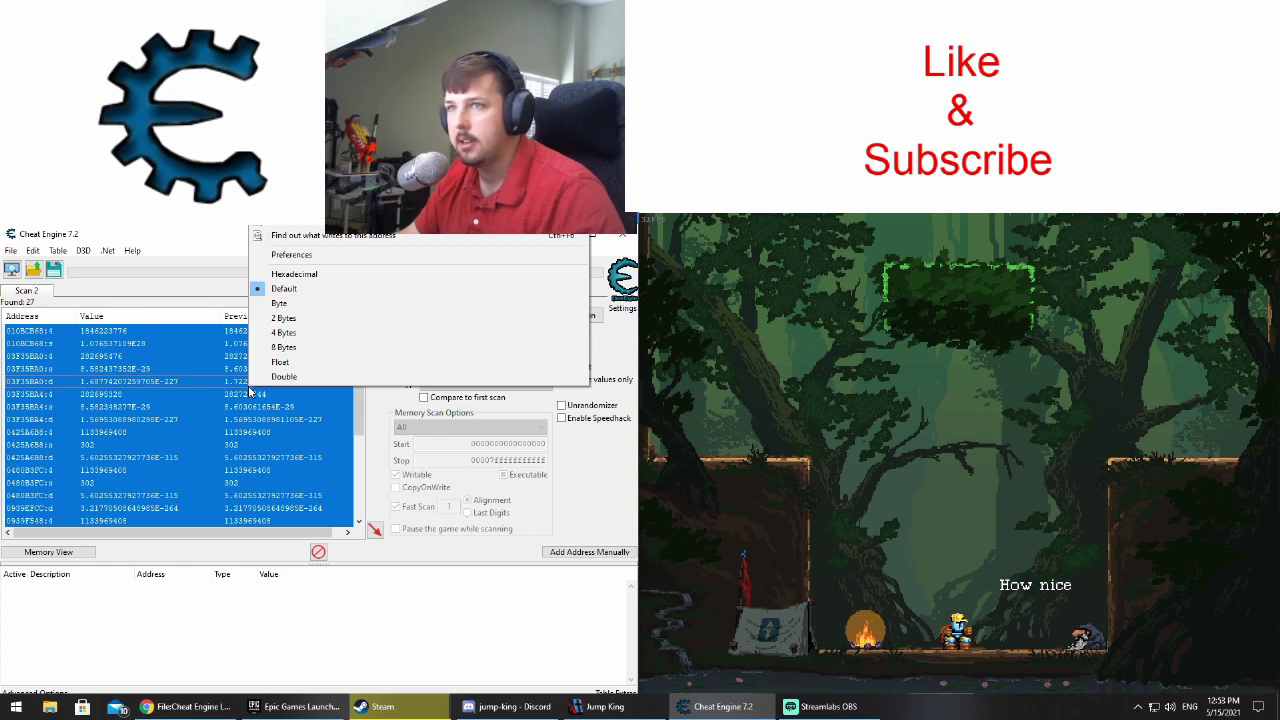
{"action": "right_click", "coordinate": [252, 488]}
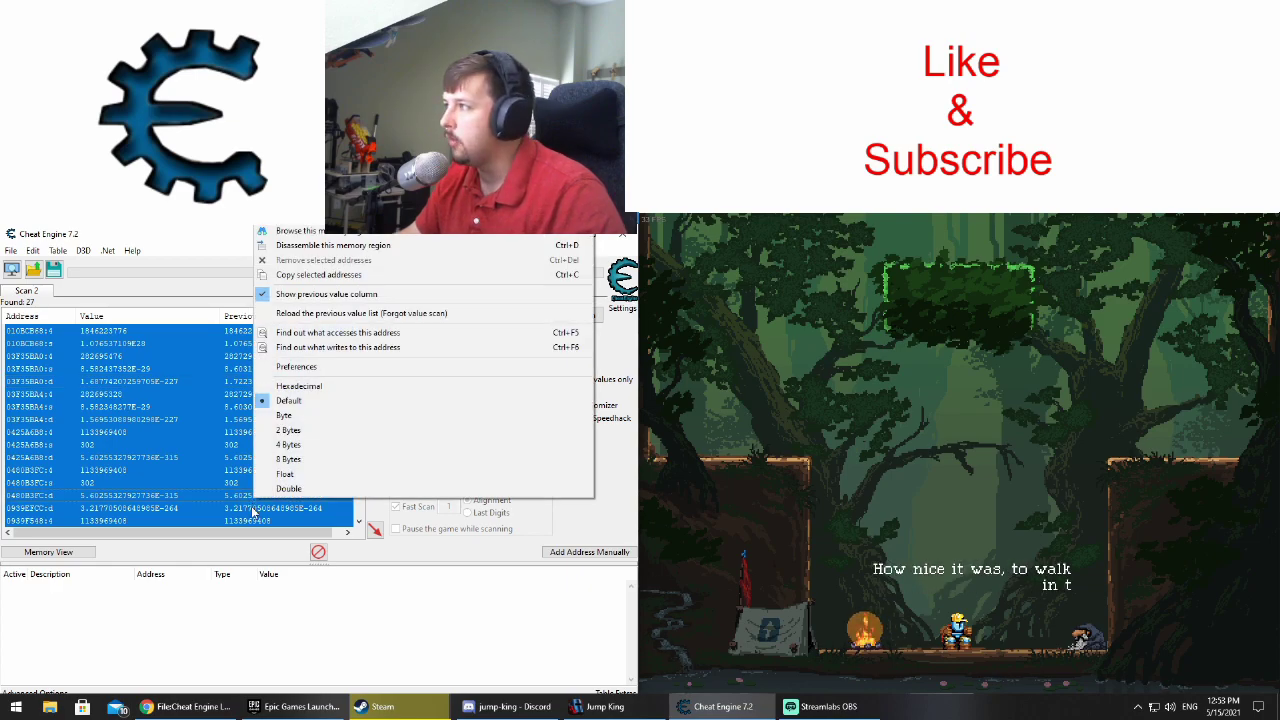
{"action": "right_click", "coordinate": [226, 522]}
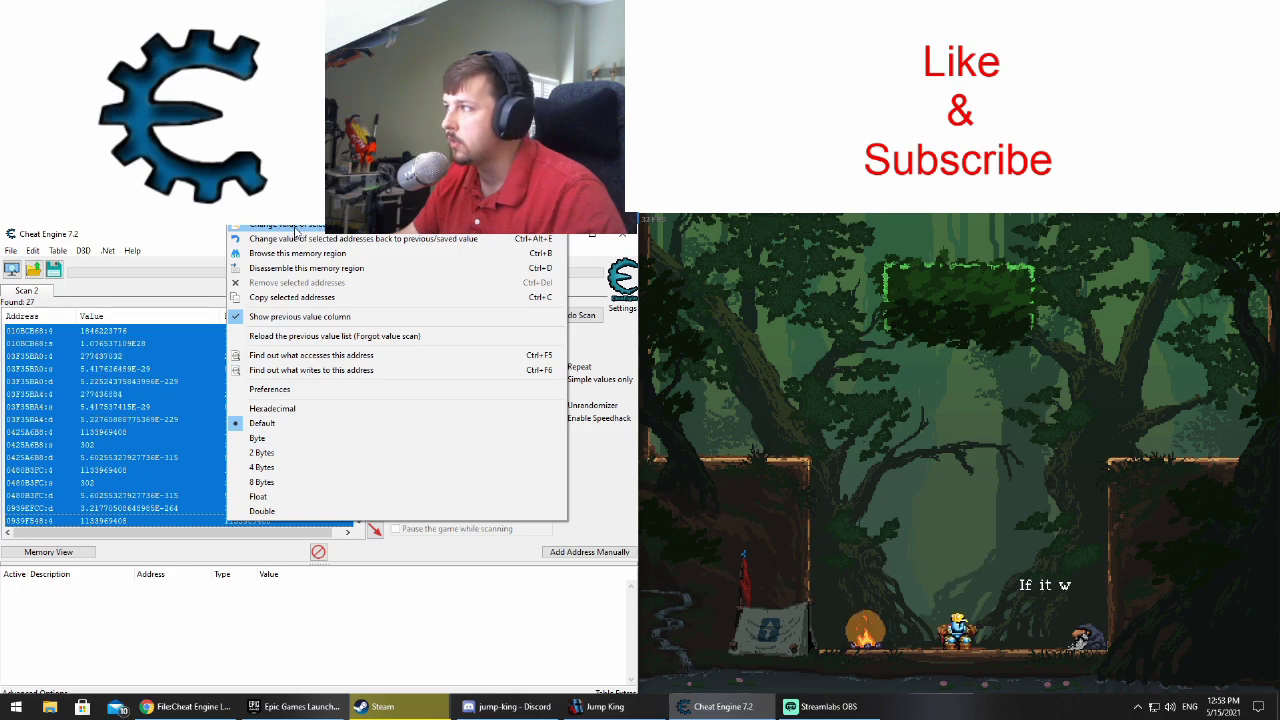
{"action": "left_click", "coordinate": [298, 228]}
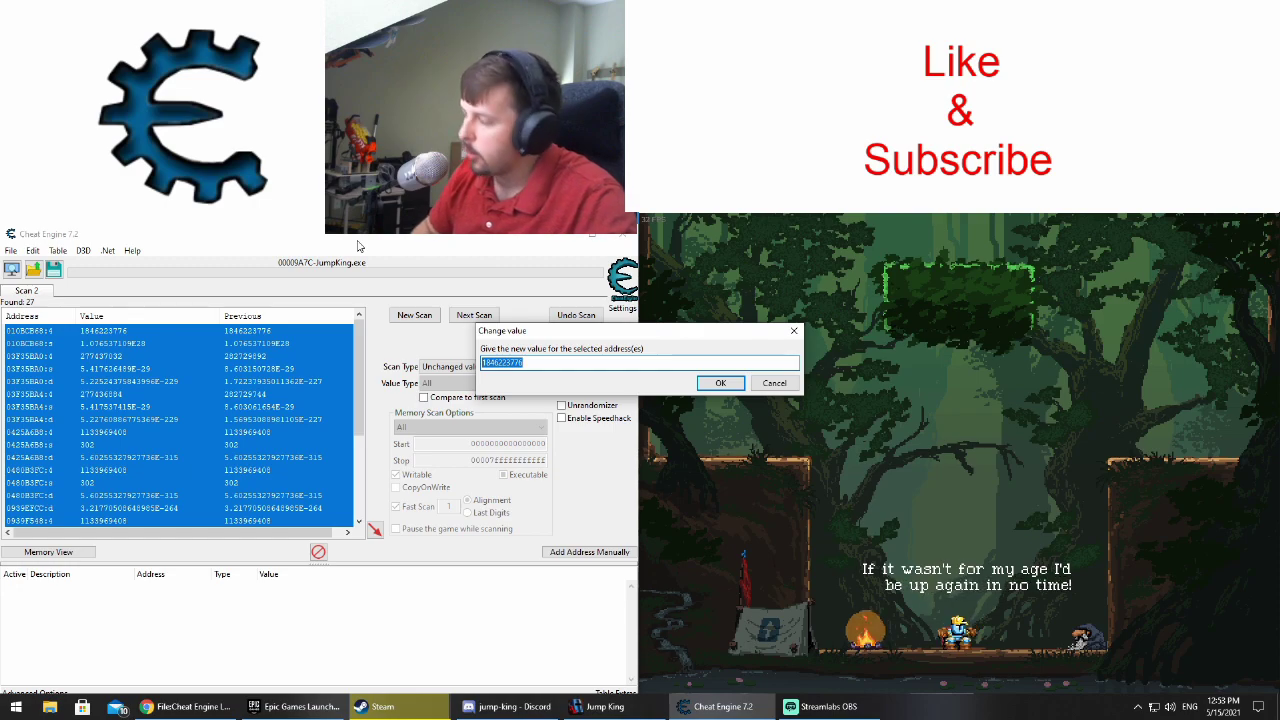
{"action": "type", "text": "0"}
{"action": "key", "text": "Return"}
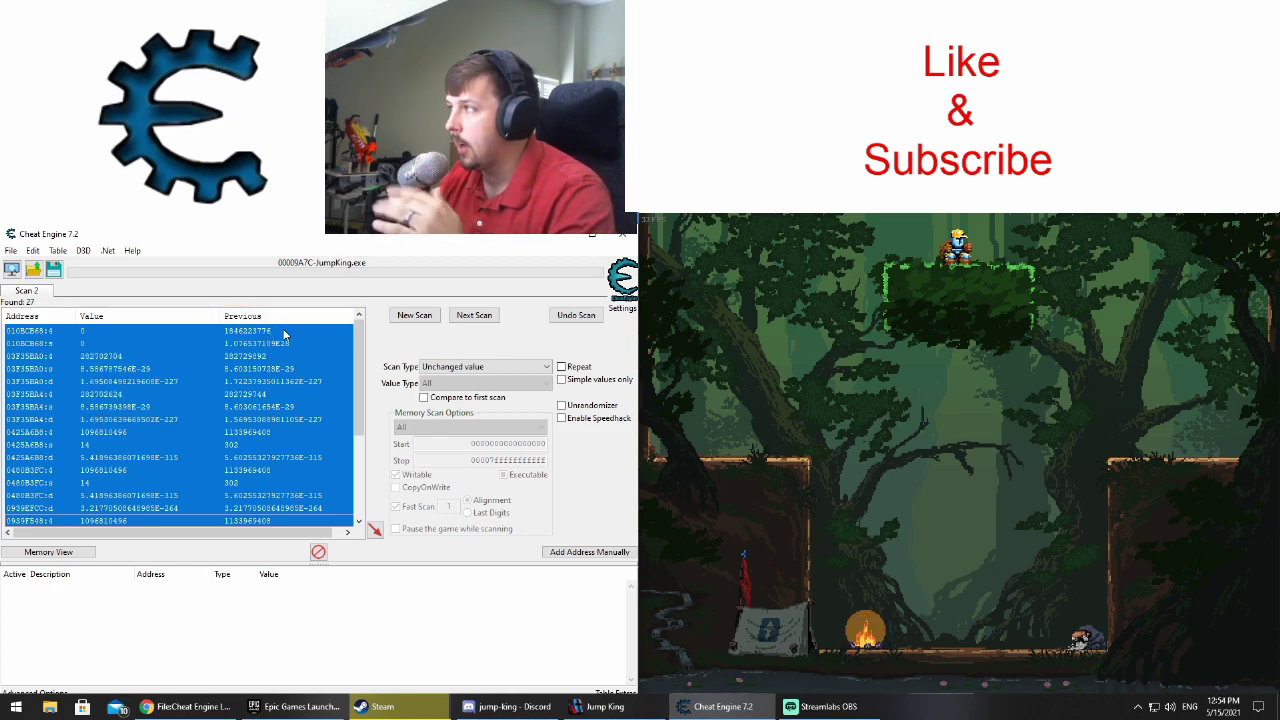
Step: Select only the results from the double at 03F35BA4 through 0939F548 and change their values to 0
{"action": "left_click", "coordinate": [258, 521]}
{"action": "left_click", "coordinate": [258, 421]}
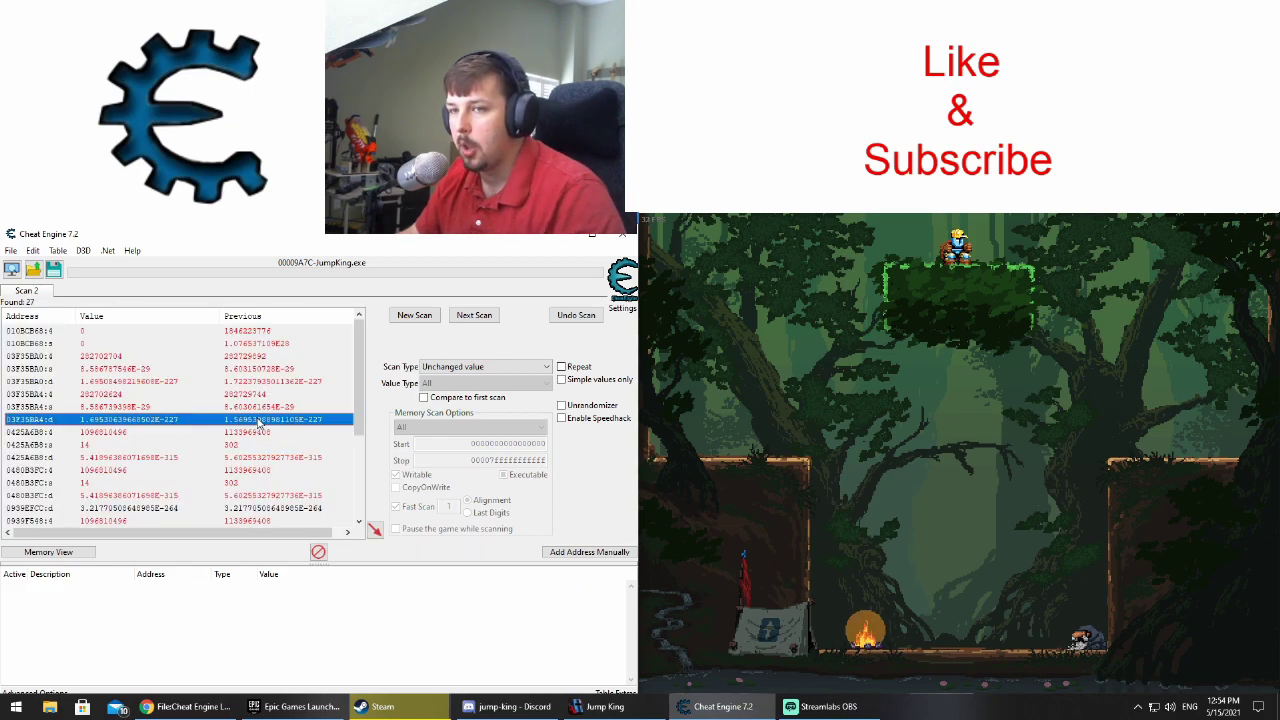
{"action": "left_click", "coordinate": [262, 521], "text": "shift"}
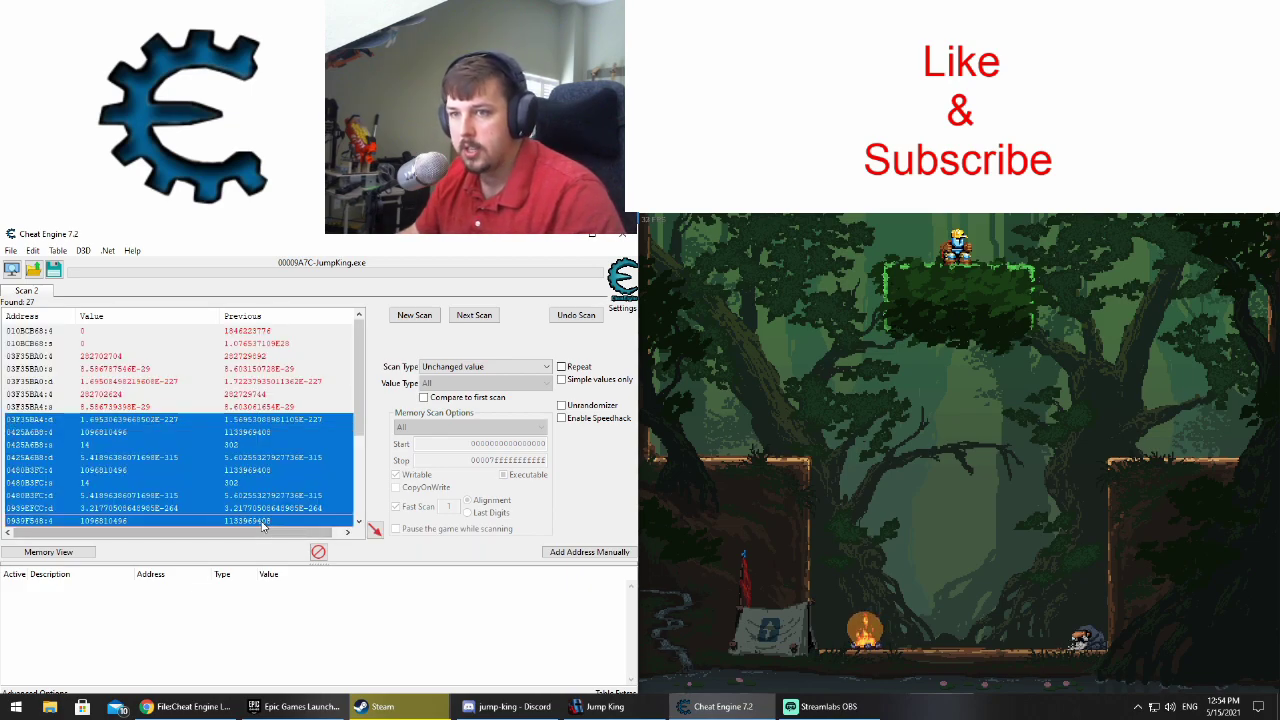
{"action": "right_click", "coordinate": [265, 455]}
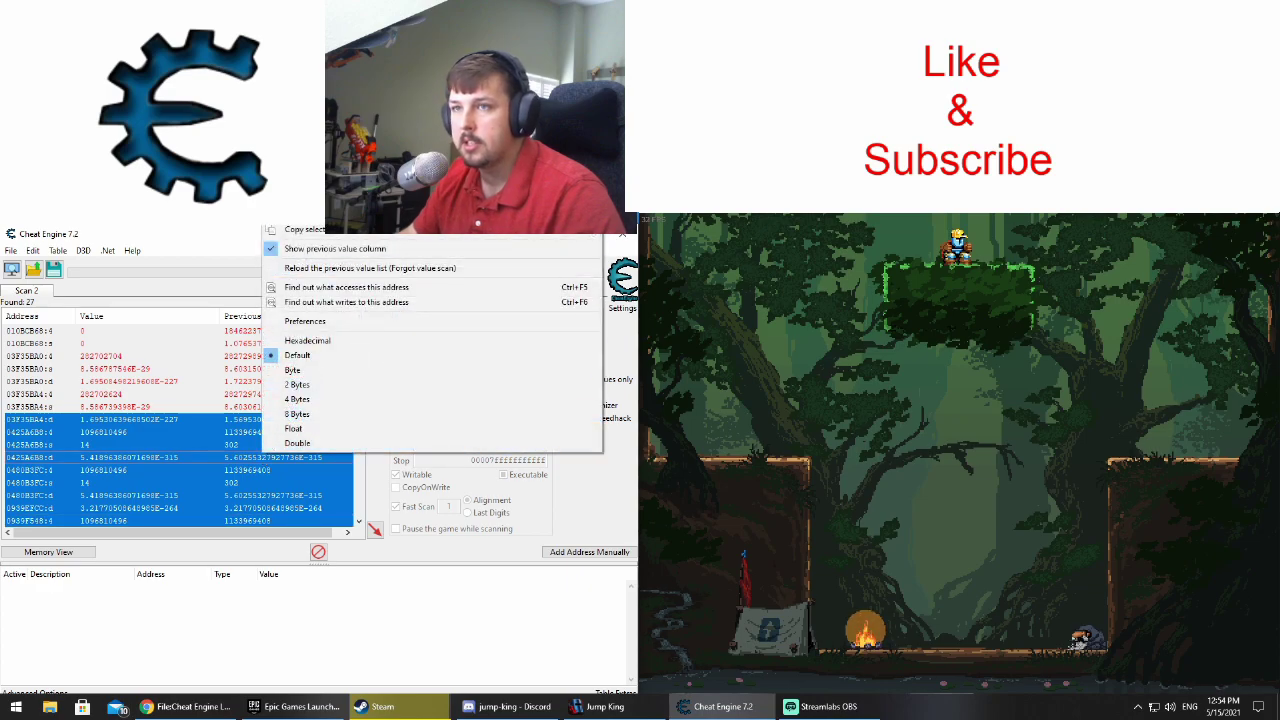
{"action": "left_click", "coordinate": [310, 196]}
{"action": "type", "text": "0"}
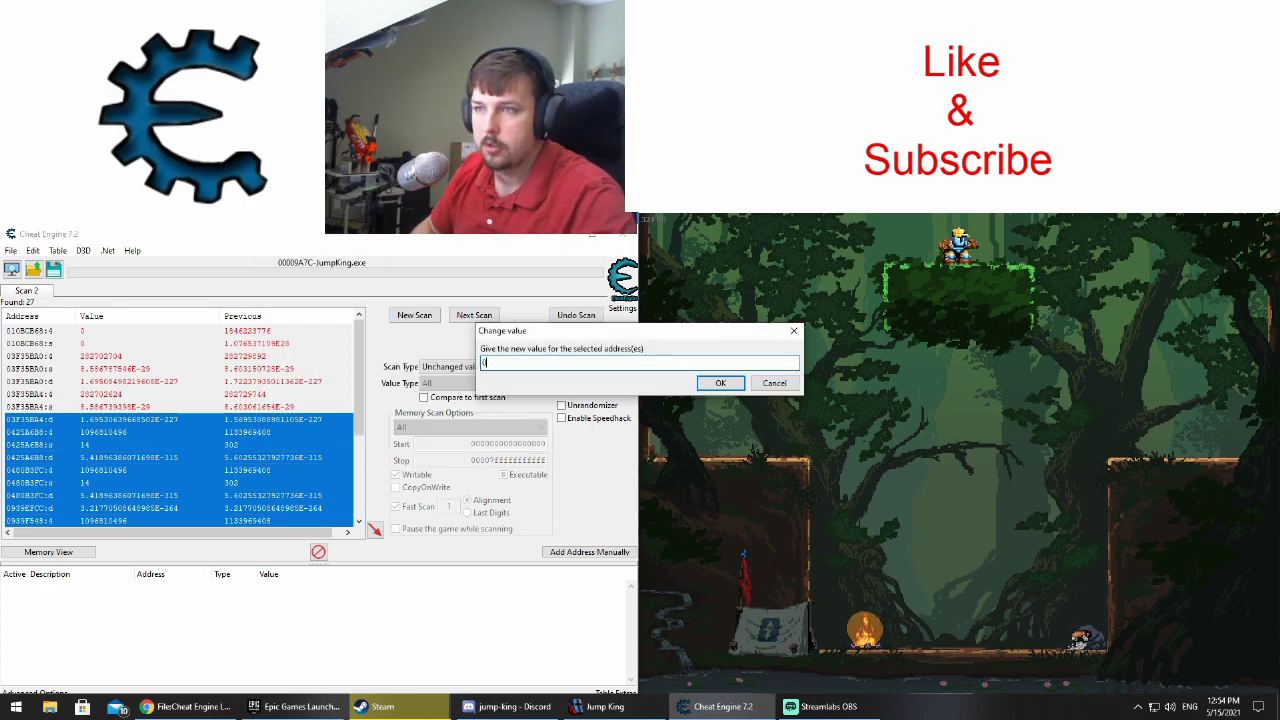
{"action": "key", "text": "Return"}
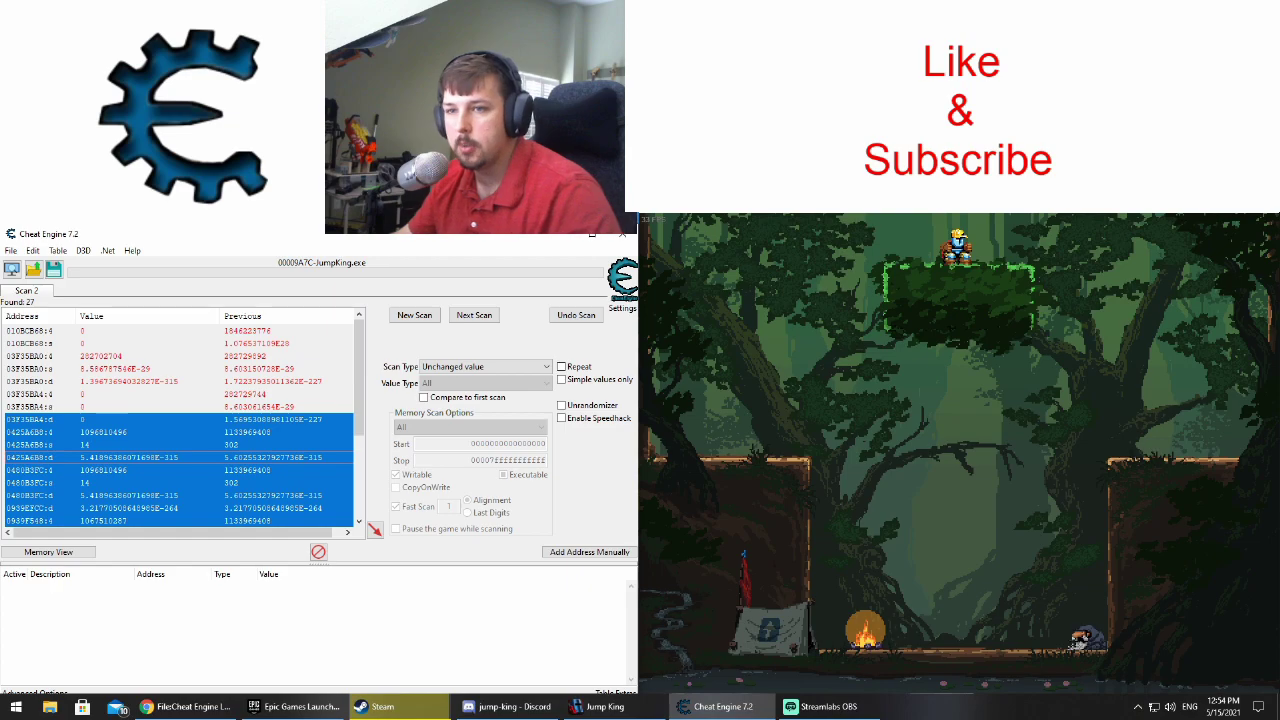
Step: Narrow the selection to the results from 0425A6B8 through the float at 0480B3FC and change their values to 0
{"action": "left_click", "coordinate": [250, 421]}
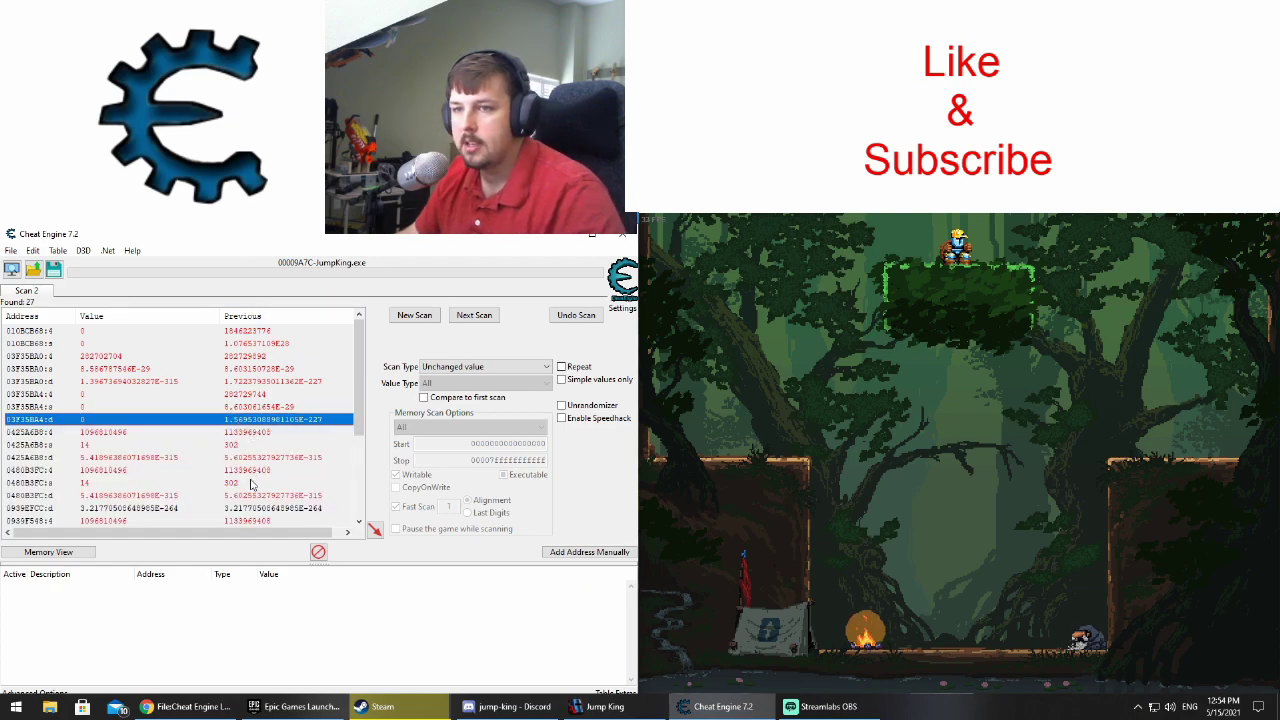
{"action": "left_click", "coordinate": [252, 482]}
{"action": "left_click", "coordinate": [252, 431], "text": "shift"}
{"action": "right_click", "coordinate": [254, 433]}
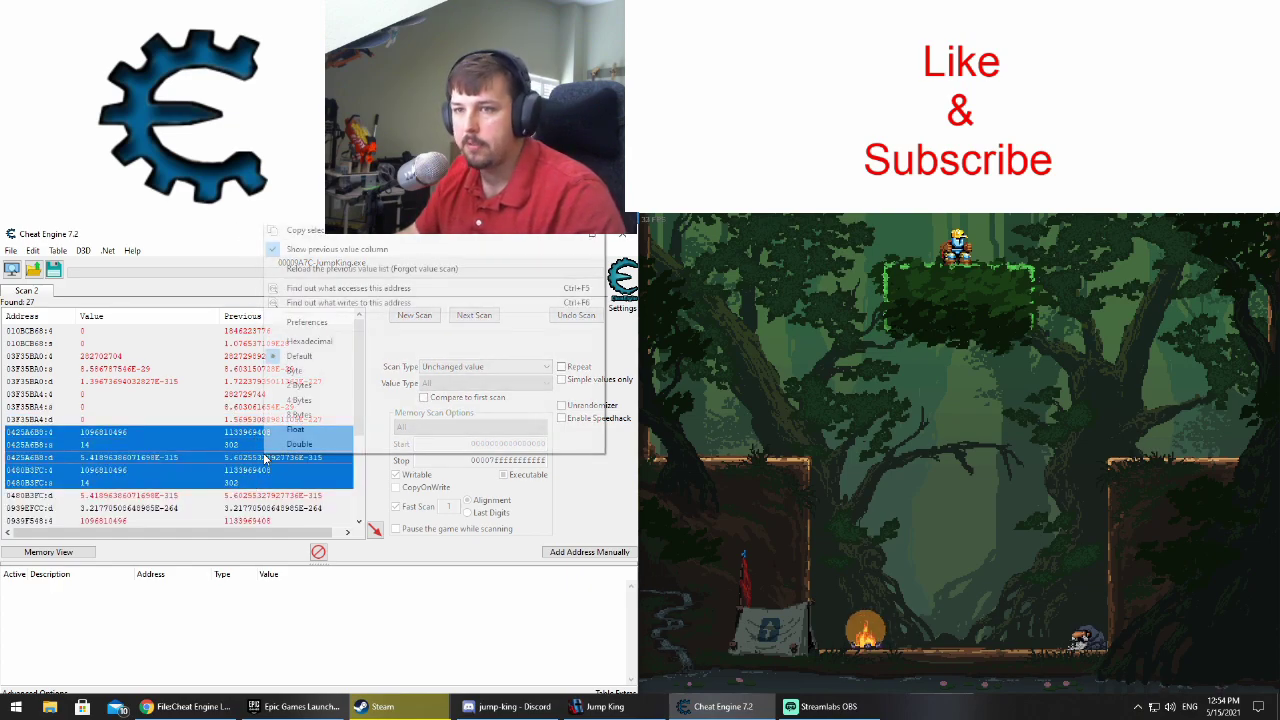
{"action": "left_click", "coordinate": [590, 216]}
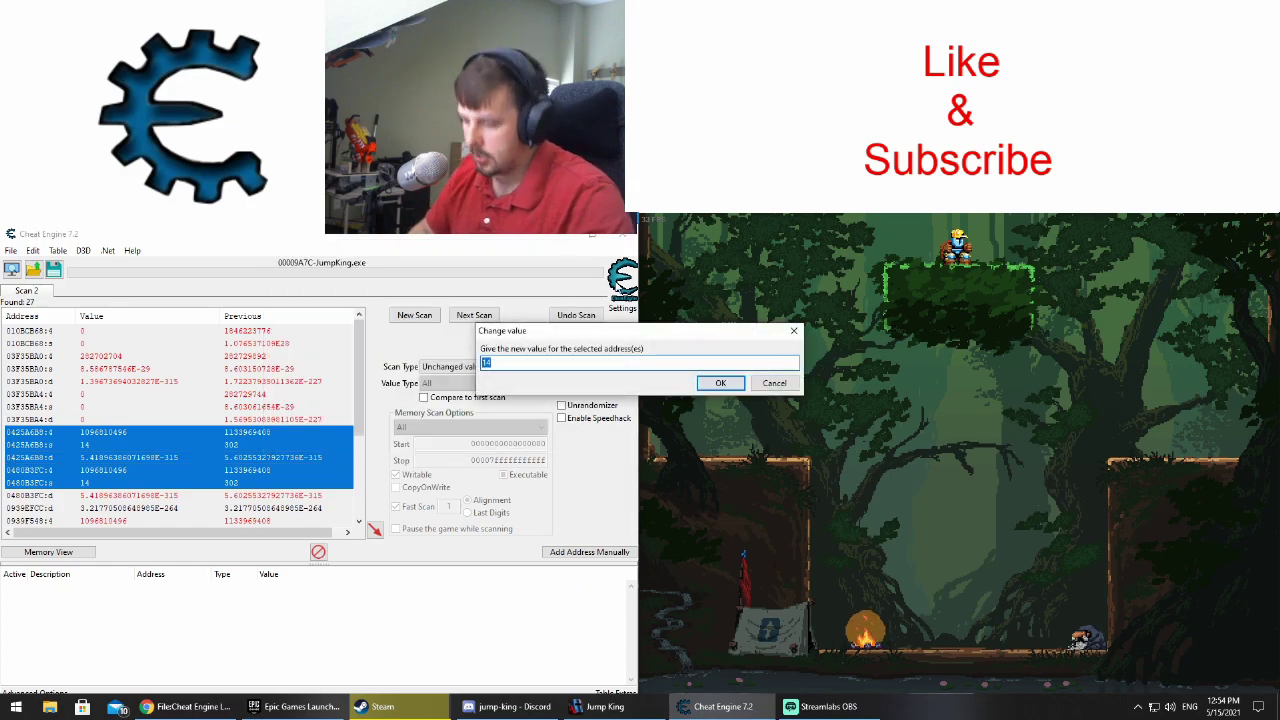
{"action": "type", "text": "0"}
{"action": "key", "text": "Return"}
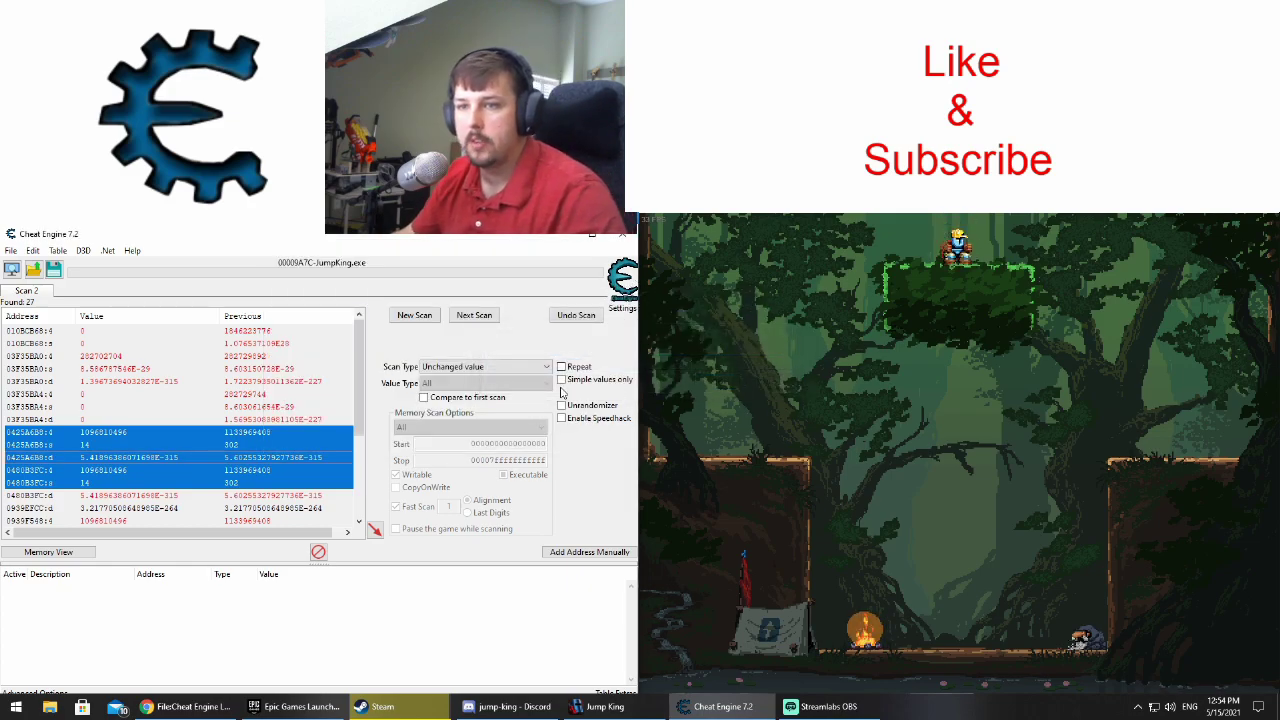
Step: Select the three results at address 0425A6B8 and change their values to 0
{"action": "left_click", "coordinate": [266, 436]}
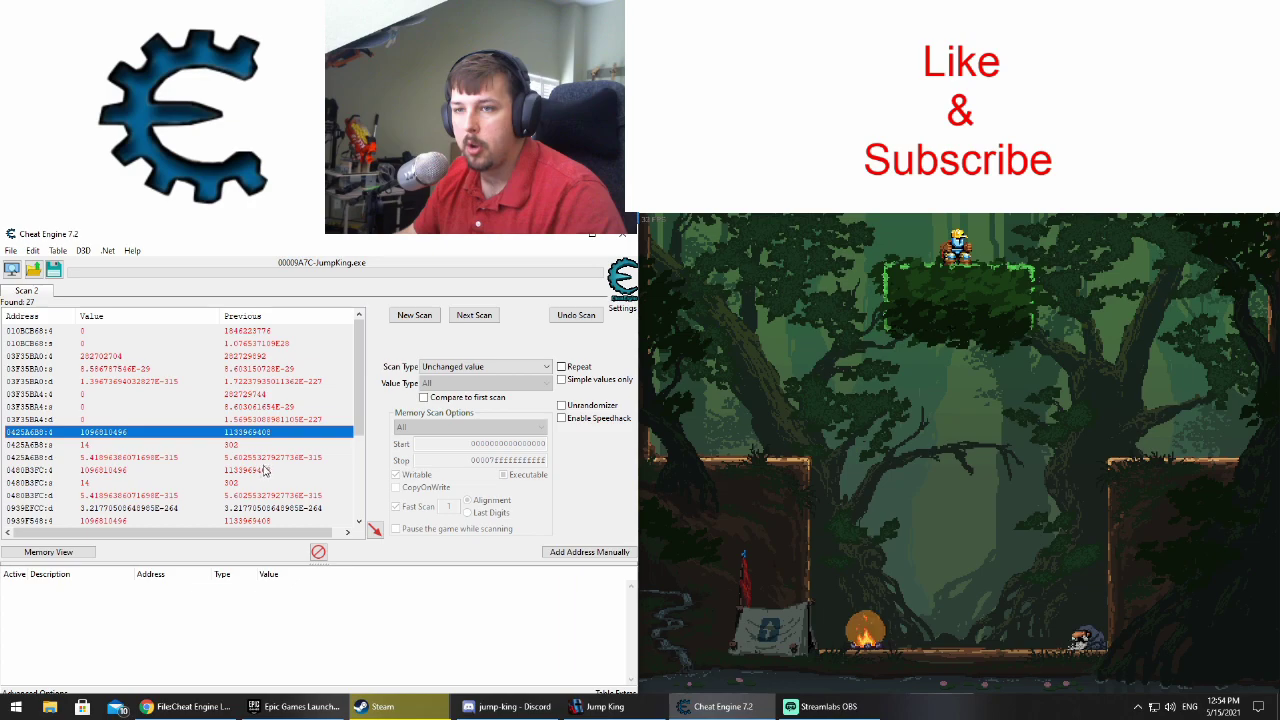
{"action": "left_click", "coordinate": [266, 459]}
{"action": "left_click", "coordinate": [264, 432], "text": "shift"}
{"action": "right_click", "coordinate": [266, 435]}
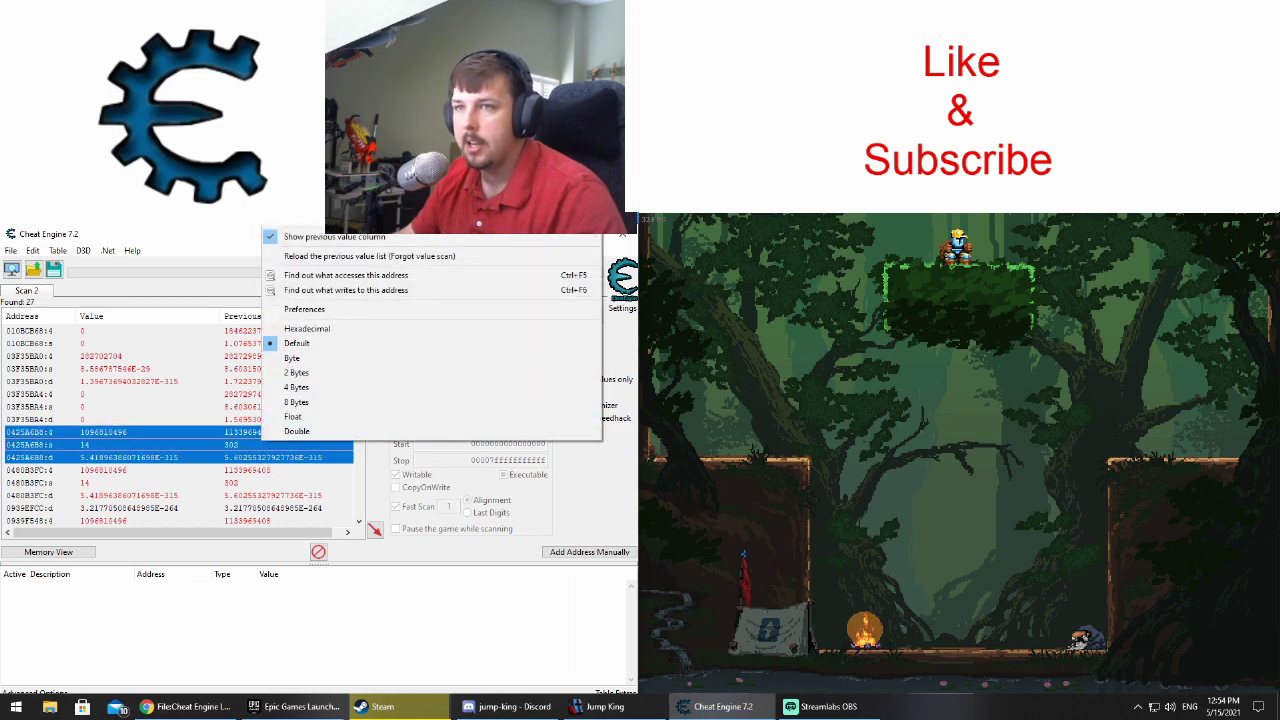
{"action": "left_click", "coordinate": [340, 185]}
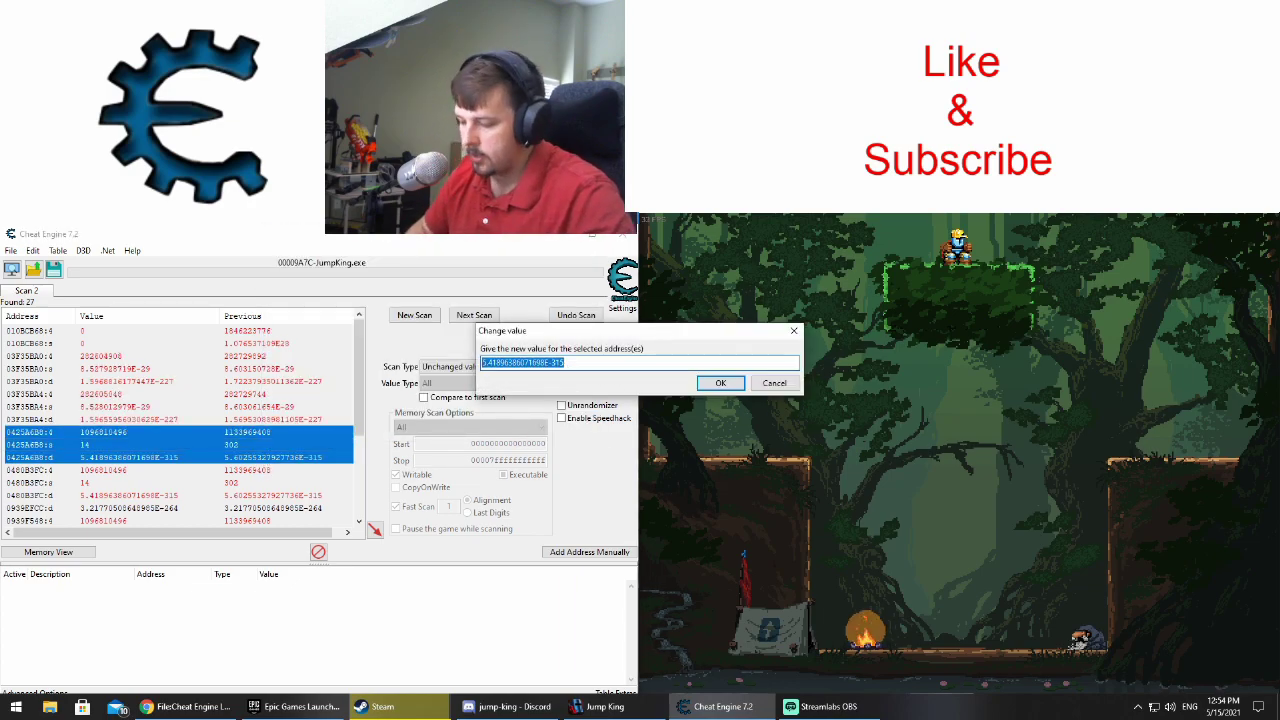
{"action": "type", "text": "0"}
{"action": "key", "text": "Return"}
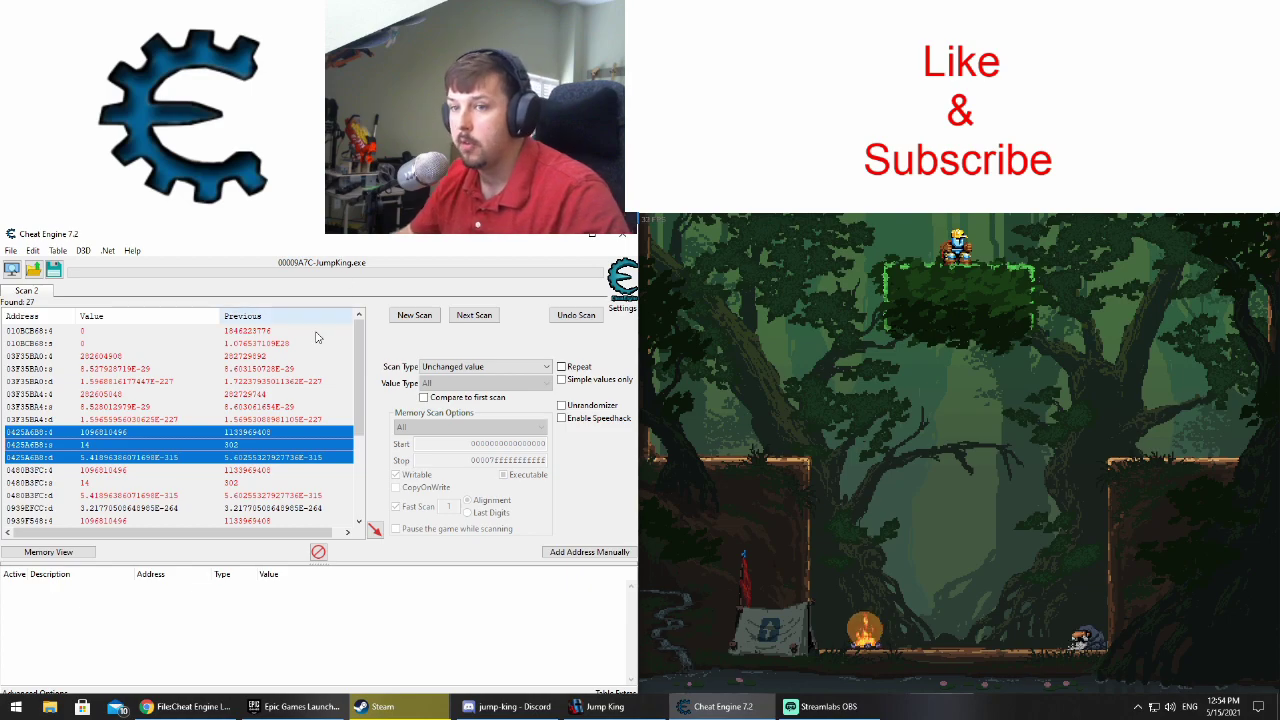
Step: Change the value of the 4-byte and float results at address 0480B3FC
{"action": "left_click", "coordinate": [255, 470]}
{"action": "left_click", "coordinate": [253, 484], "text": "shift"}
{"action": "right_click", "coordinate": [253, 484]}
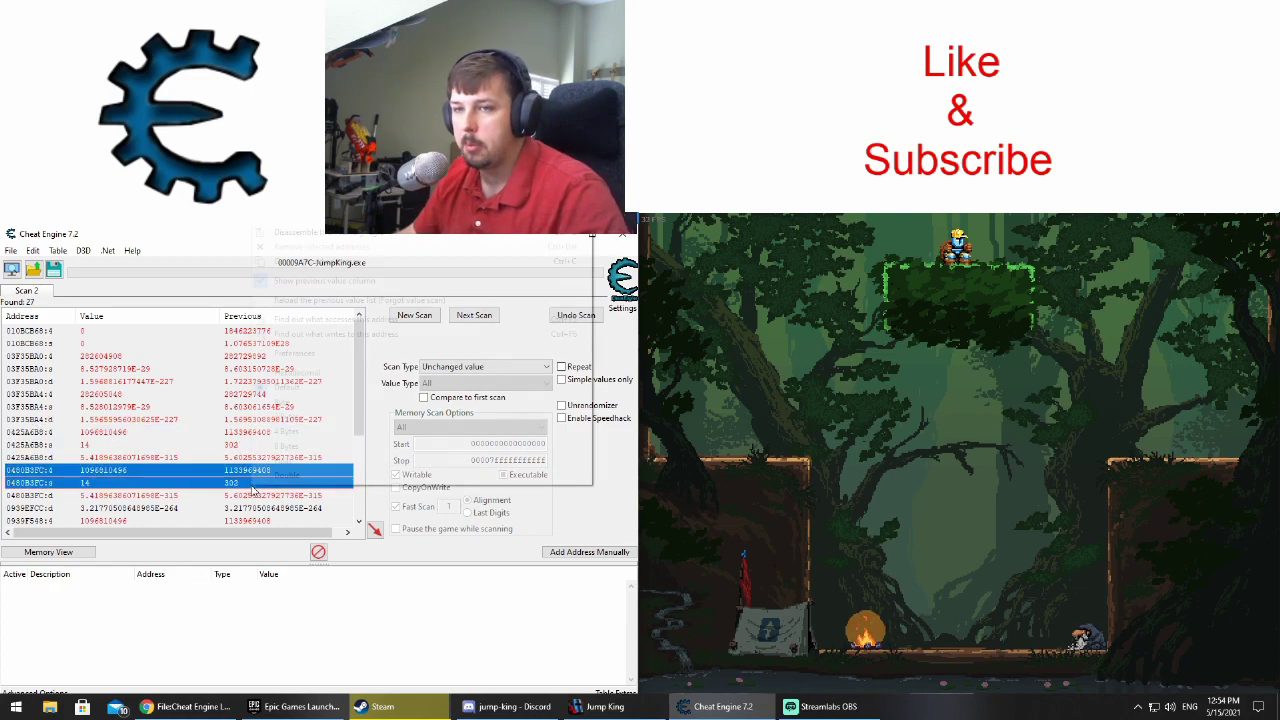
{"action": "left_click", "coordinate": [330, 205]}
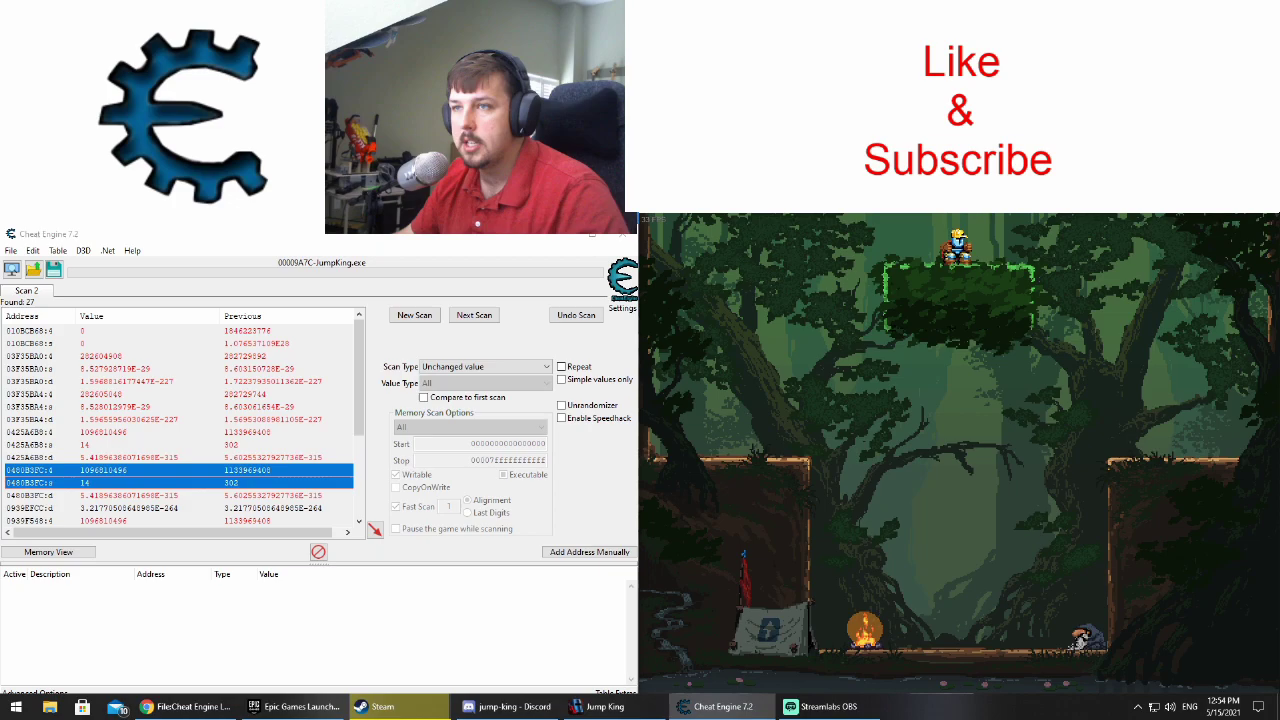
{"action": "key", "text": "Return"}
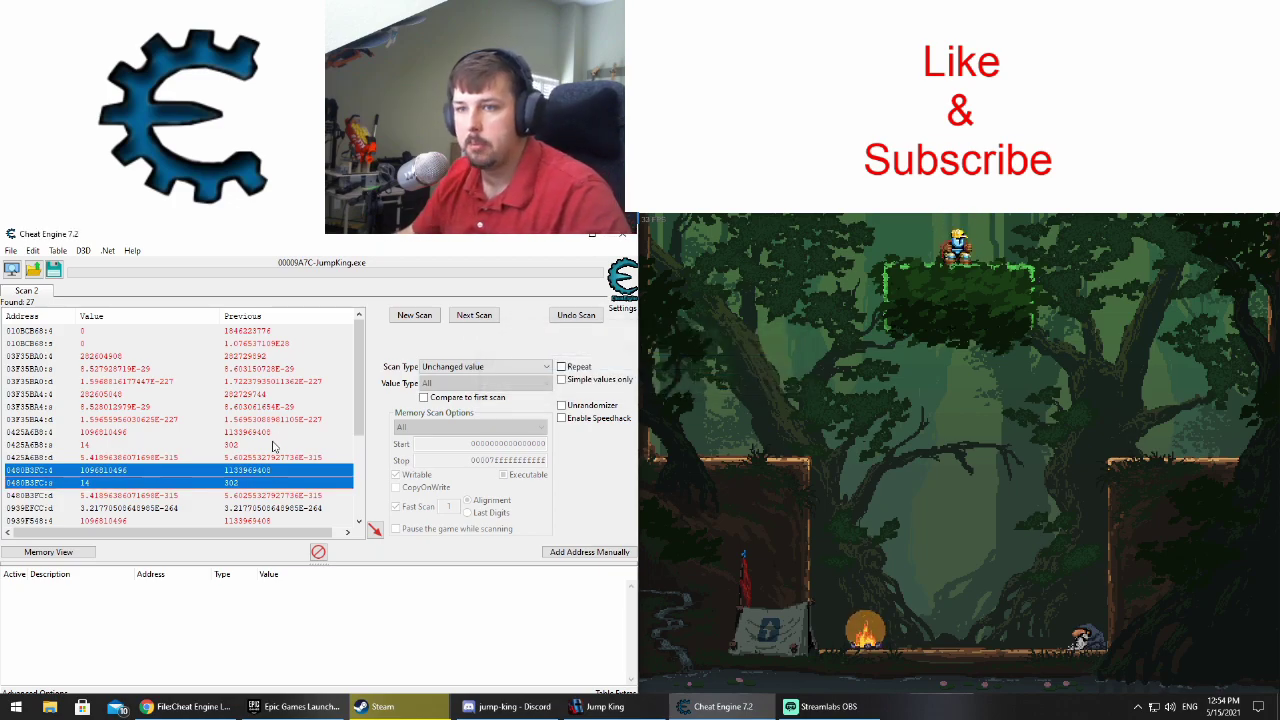
Step: Add the float and 4-byte results at 0480B3FC to the address list and set the float record's value to 0
{"action": "double_click", "coordinate": [259, 484]}
{"action": "double_click", "coordinate": [262, 472]}
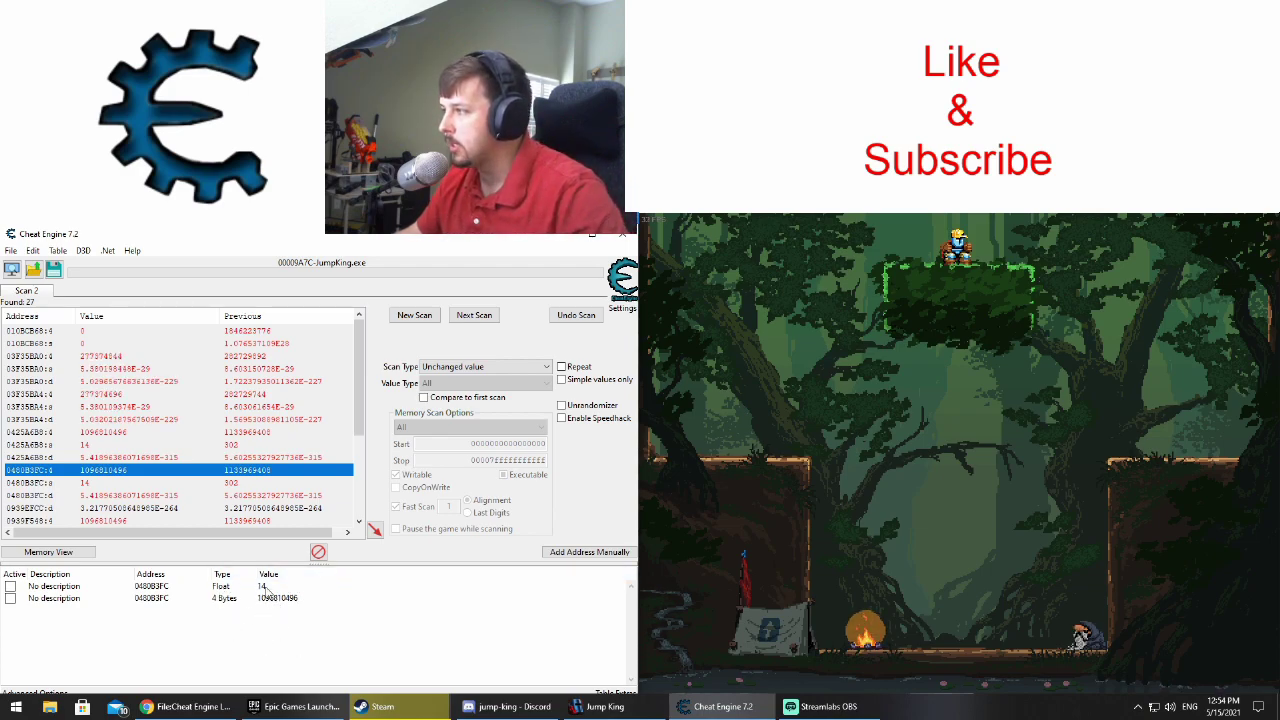
{"action": "double_click", "coordinate": [264, 587]}
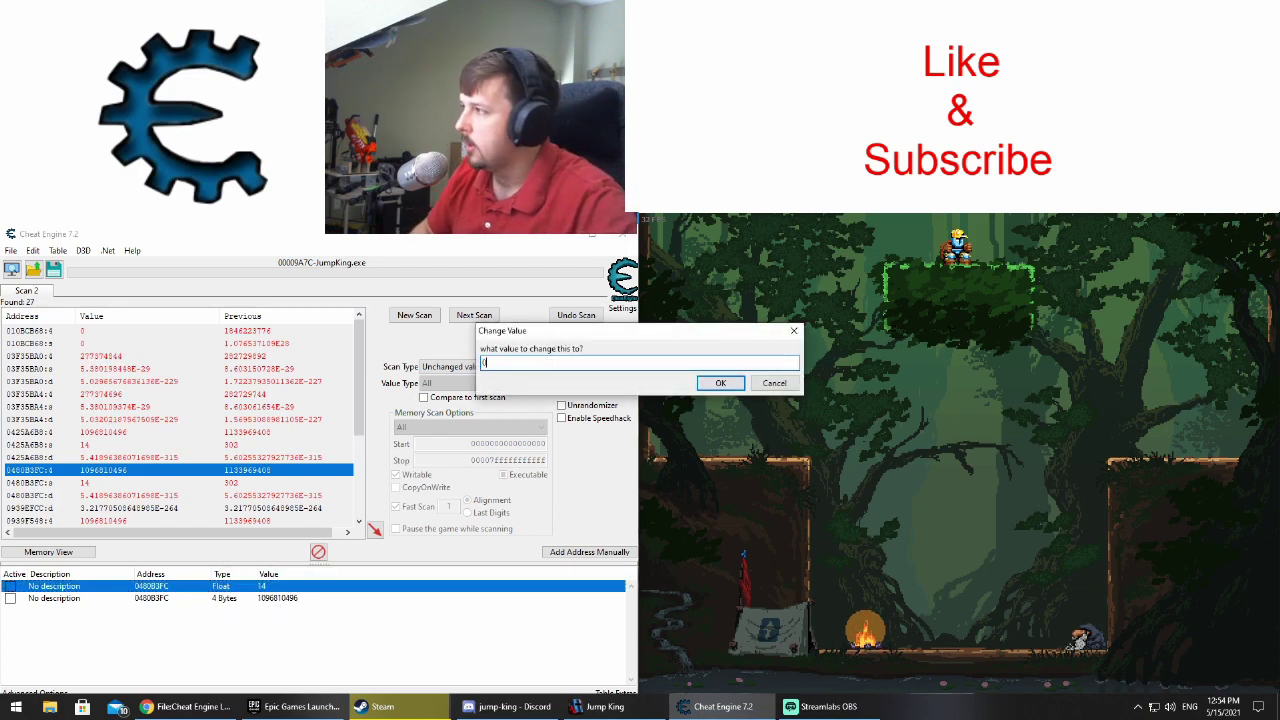
{"action": "key", "text": "Return"}
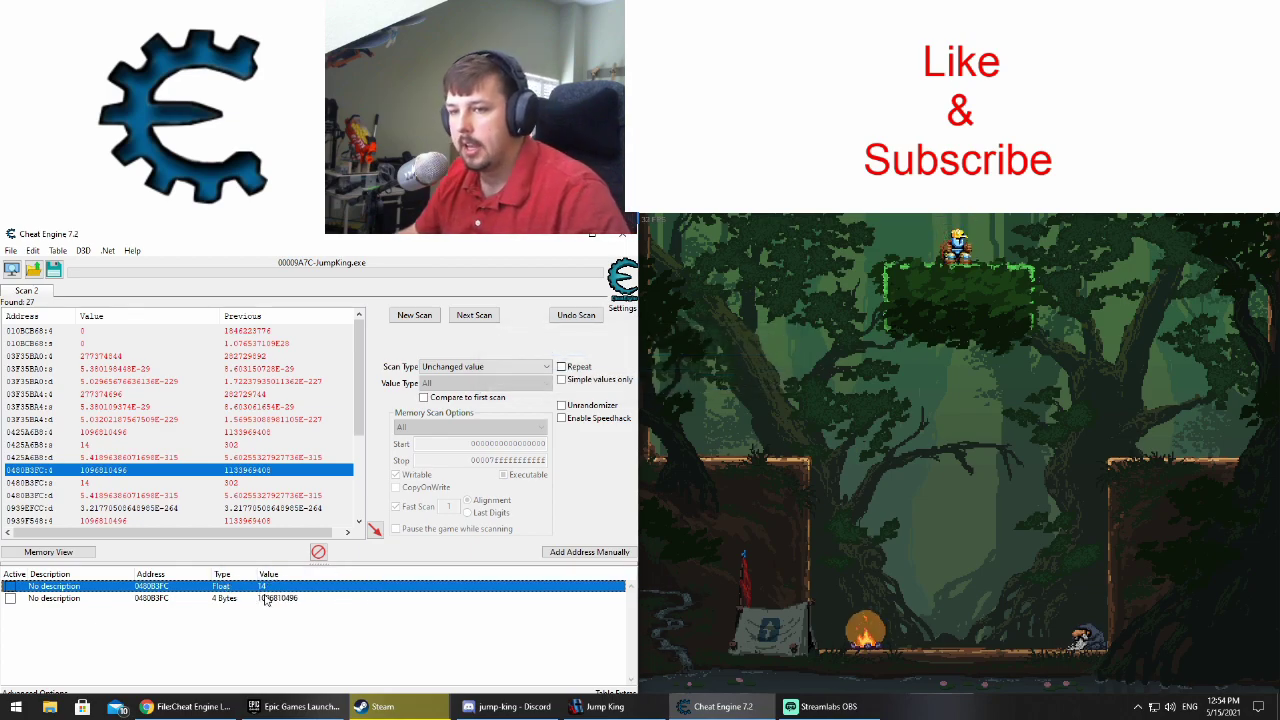
Step: Delete the 4-byte record at 0480B3FC from the address list, keeping only the float record
{"action": "left_click", "coordinate": [268, 599]}
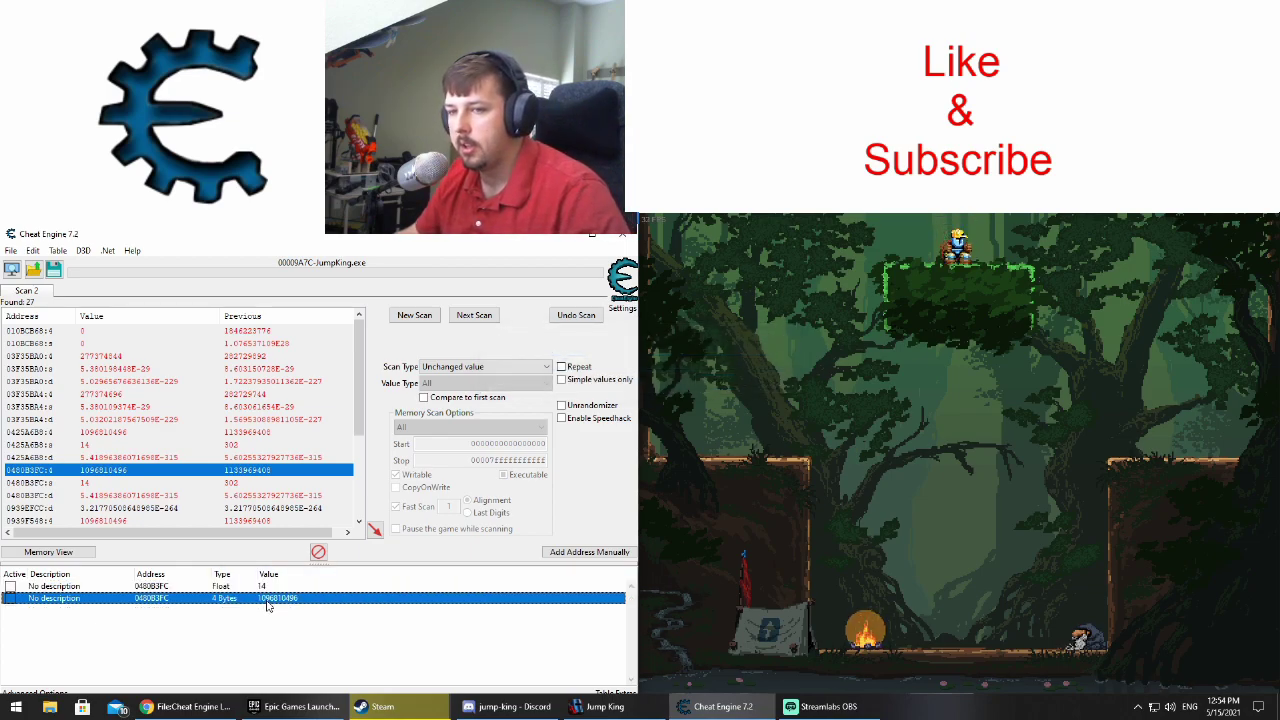
{"action": "right_click", "coordinate": [268, 604]}
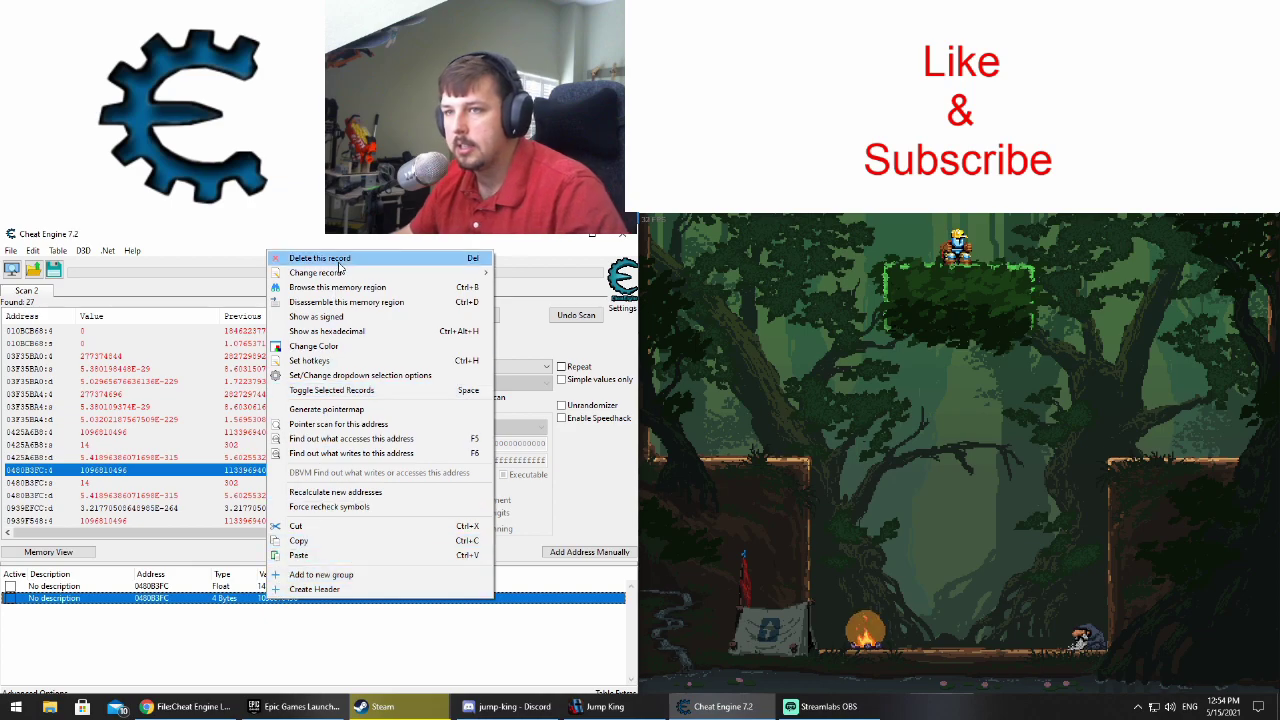
{"action": "left_click", "coordinate": [305, 257]}
{"action": "left_click", "coordinate": [678, 356]}
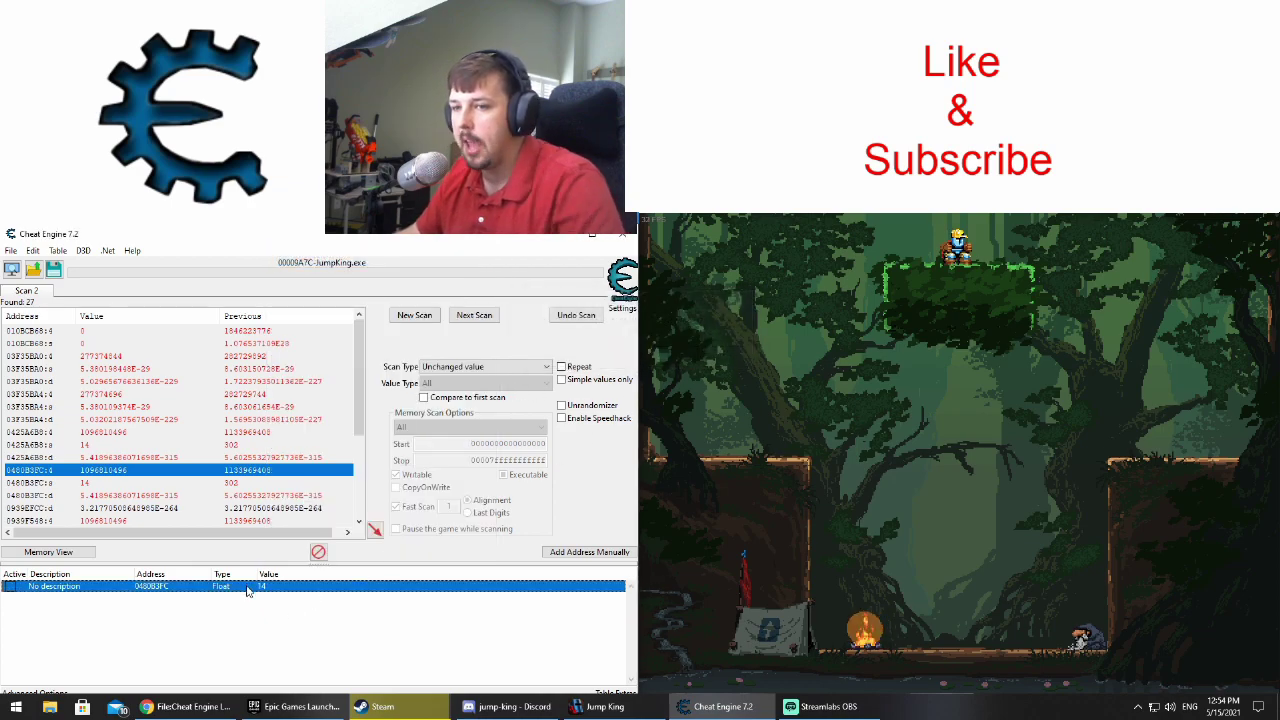
Step: Switch to Jump King and walk the character off the high grassy platform down to the ground by the campfire
{"action": "left_click", "coordinate": [605, 706]}
{"action": "key", "text": "Left"}
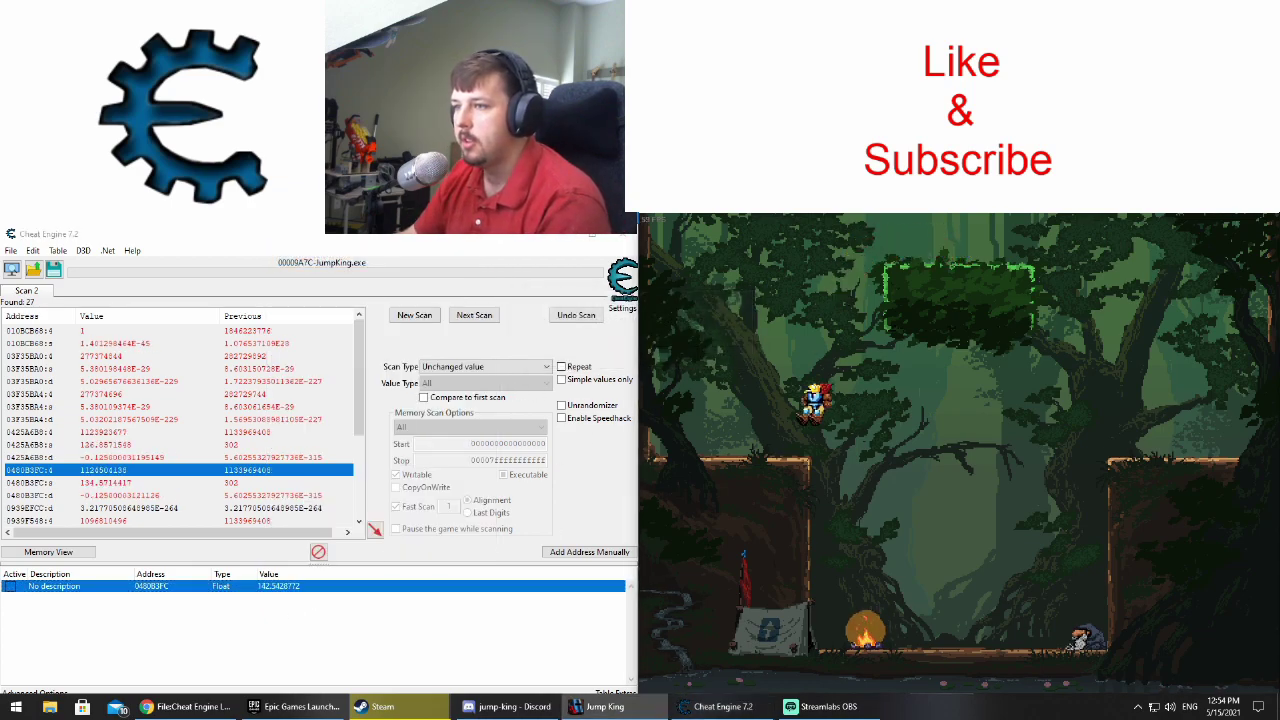
{"action": "key", "text": "Right"}
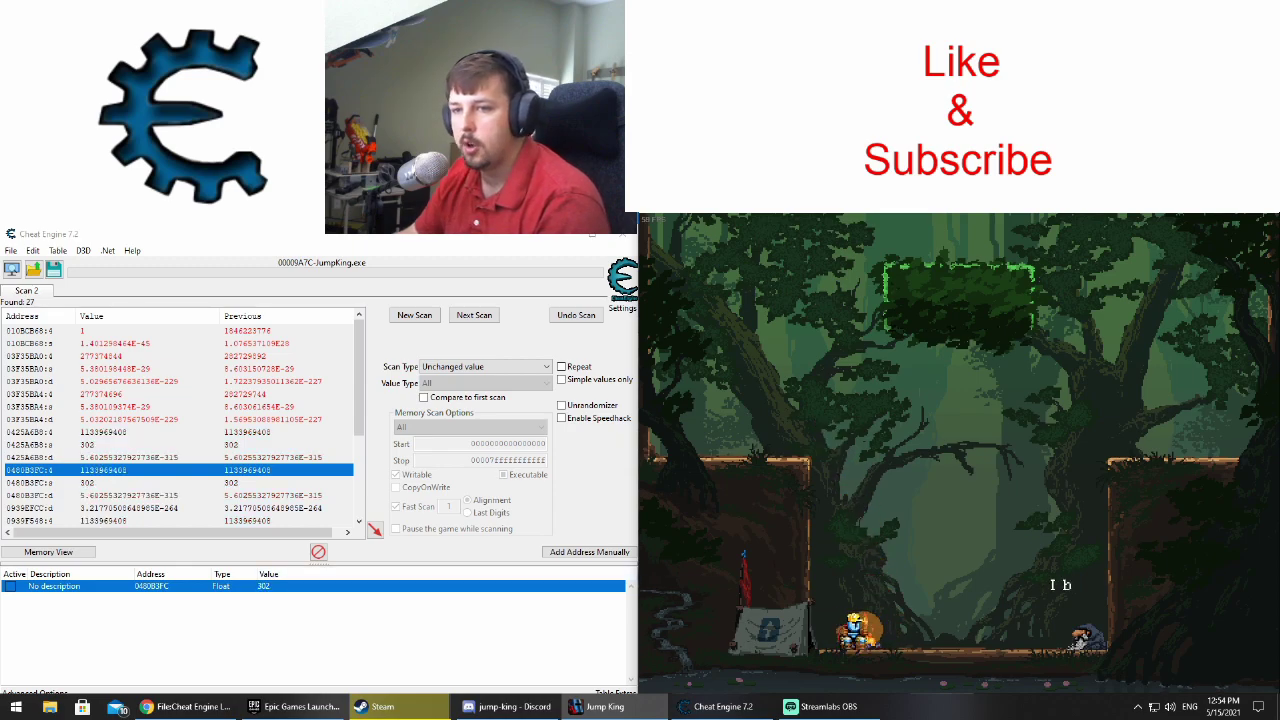
Step: Set the float record at 0480B3FC to 0, then return to Jump King and walk the character to beneath the grassy platform
{"action": "double_click", "coordinate": [268, 588]}
{"action": "type", "text": "0"}
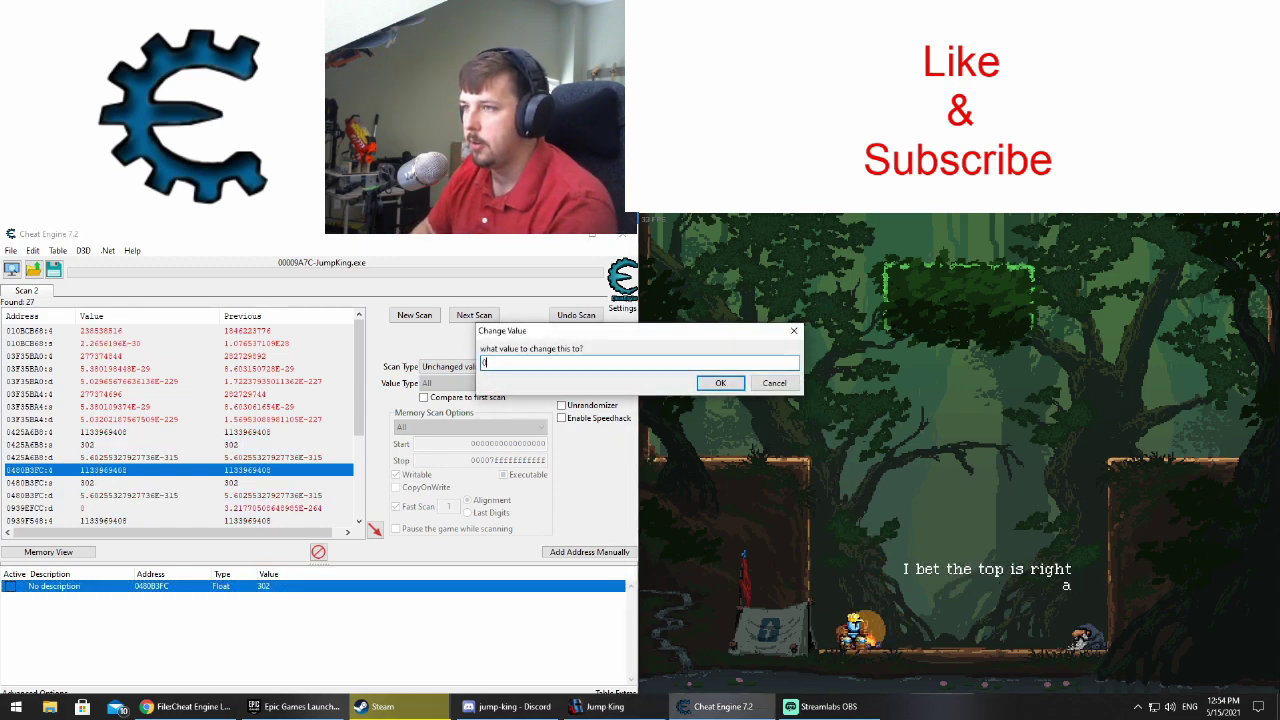
{"action": "key", "text": "Return"}
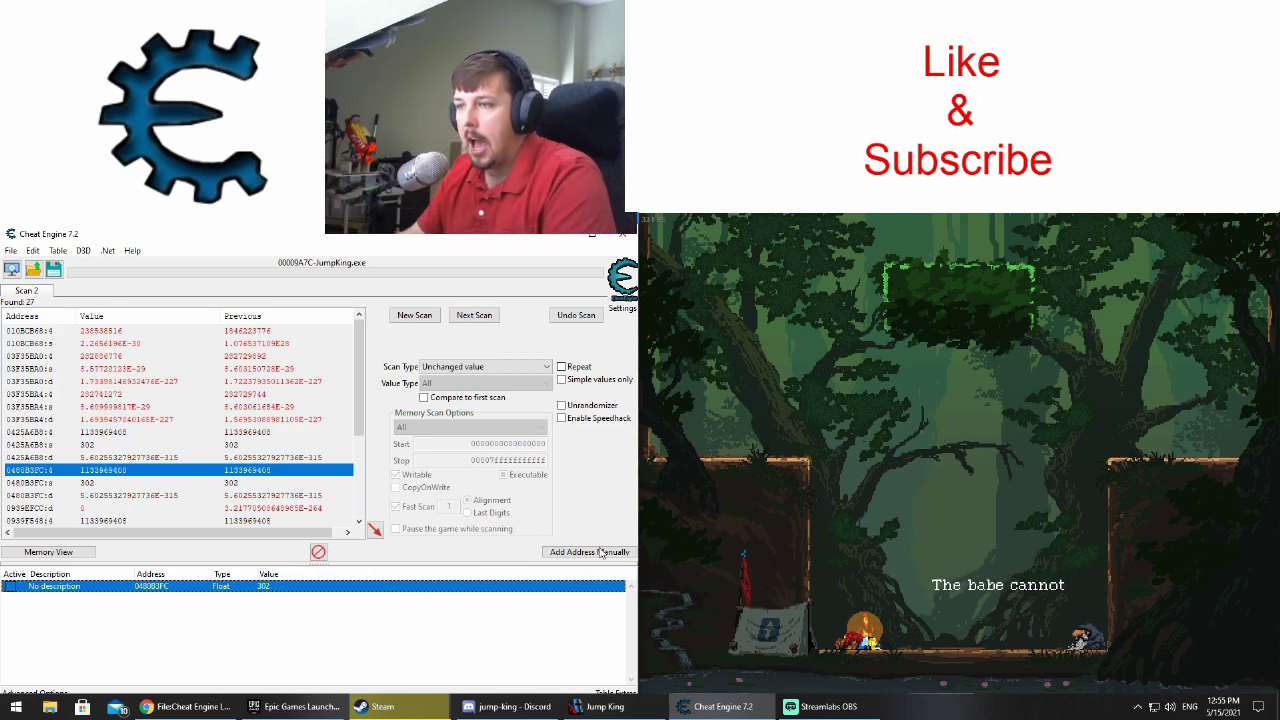
{"action": "key", "text": "alt+Tab"}
{"action": "key", "text": "Right"}
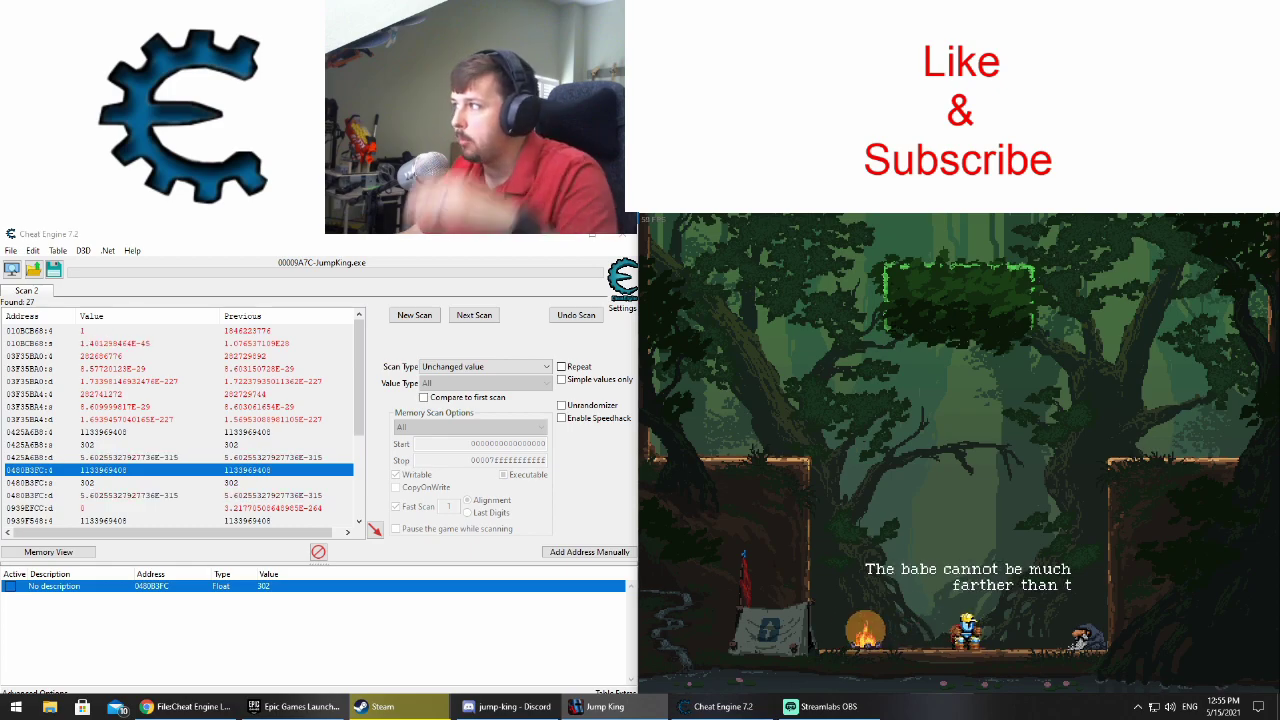
Step: Test the float record at 0480B3FC by setting its value to 202 and, once the character has landed, to 102
{"action": "double_click", "coordinate": [267, 589]}
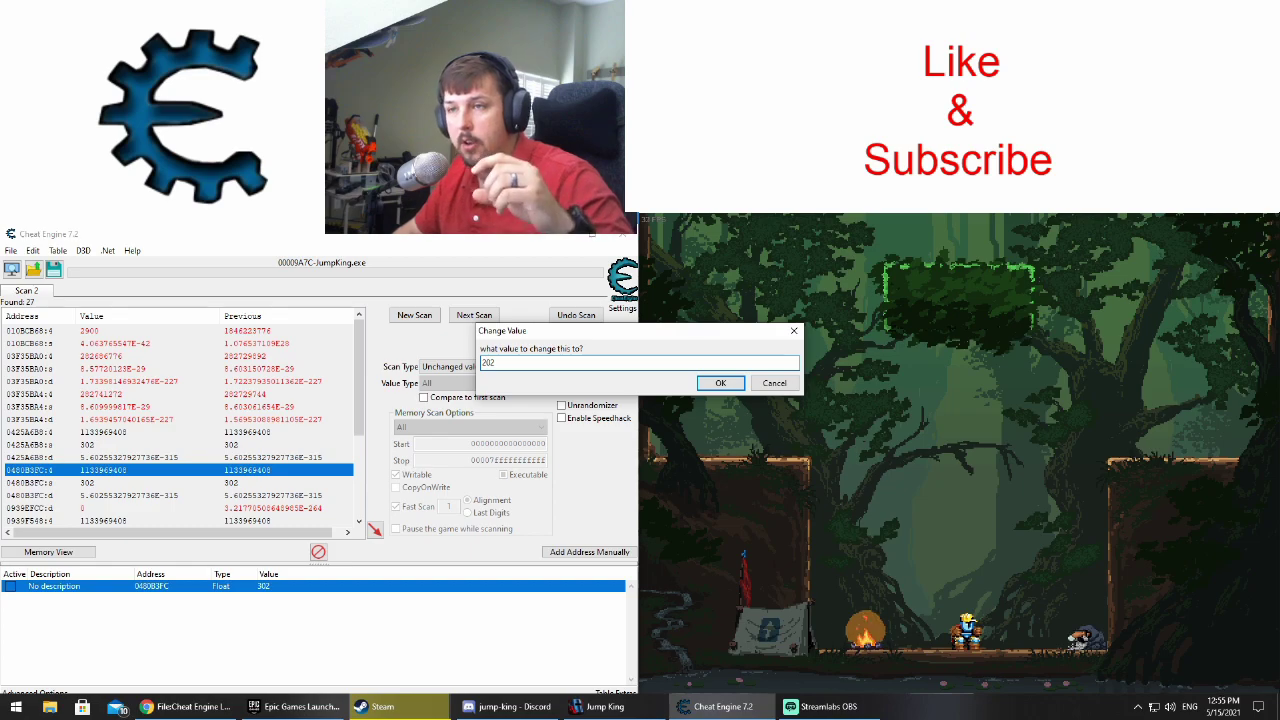
{"action": "key", "text": "Return"}
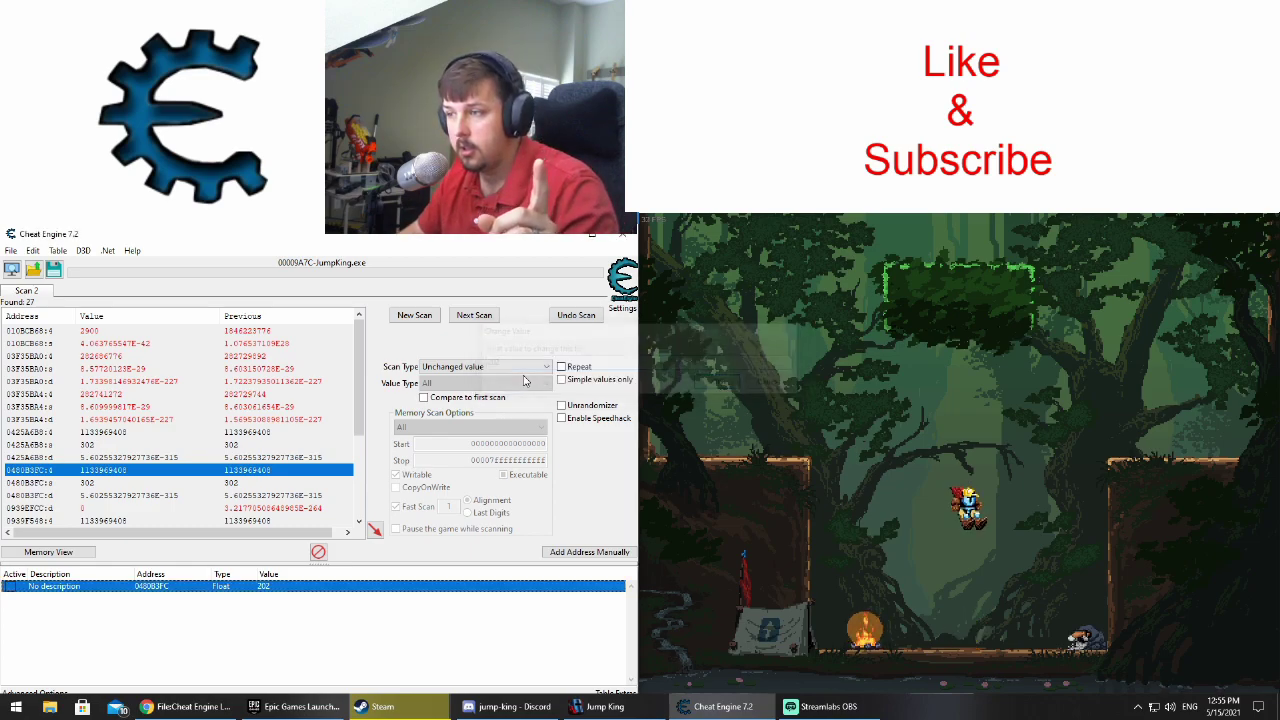
{"action": "double_click", "coordinate": [268, 586]}
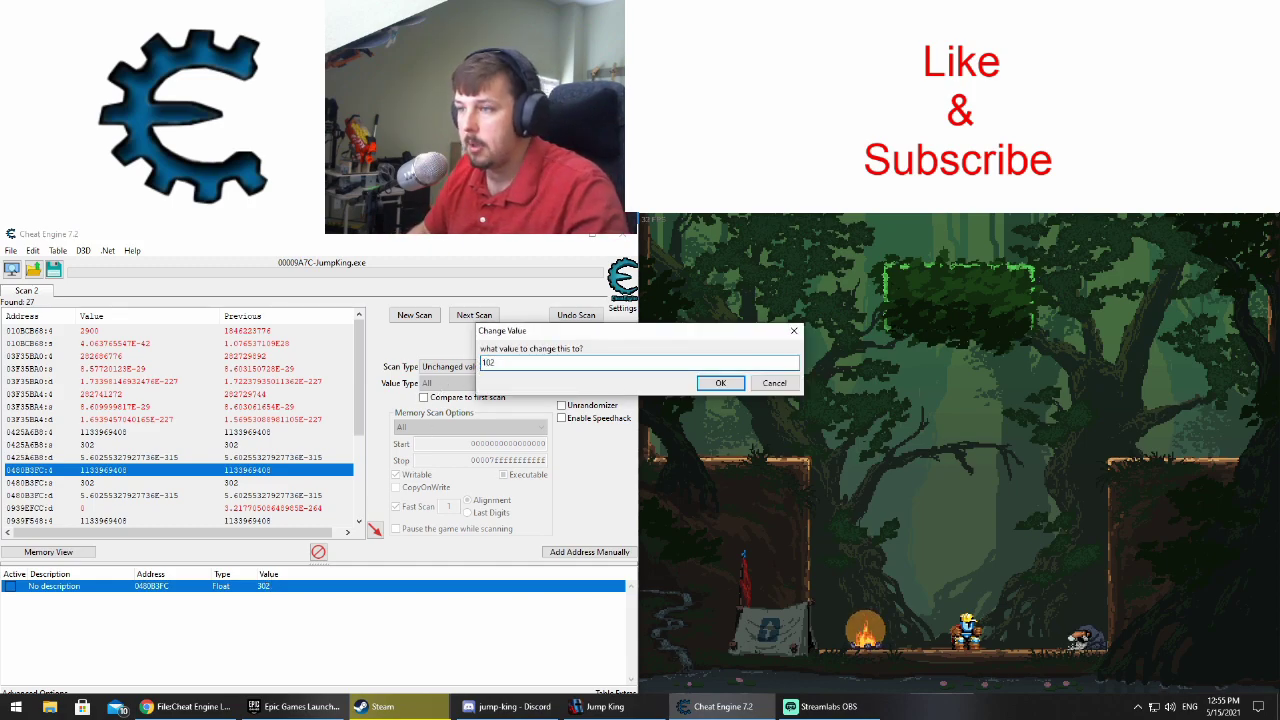
{"action": "type", "text": "102"}
{"action": "key", "text": "Return"}
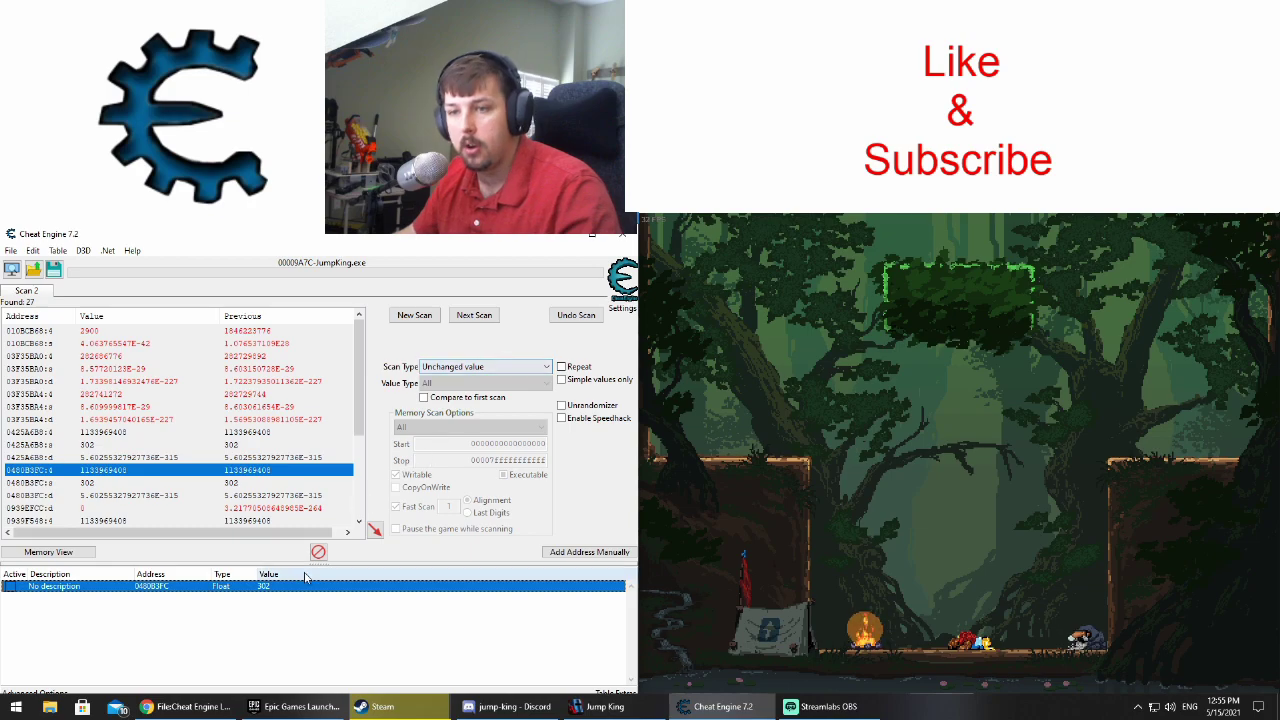
Step: Set the float record to 0 to place the character on the grassy platform, then walk it off towards the tree-side ledge in Jump King
{"action": "double_click", "coordinate": [268, 586]}
{"action": "type", "text": "14"}
{"action": "key", "text": "Return"}
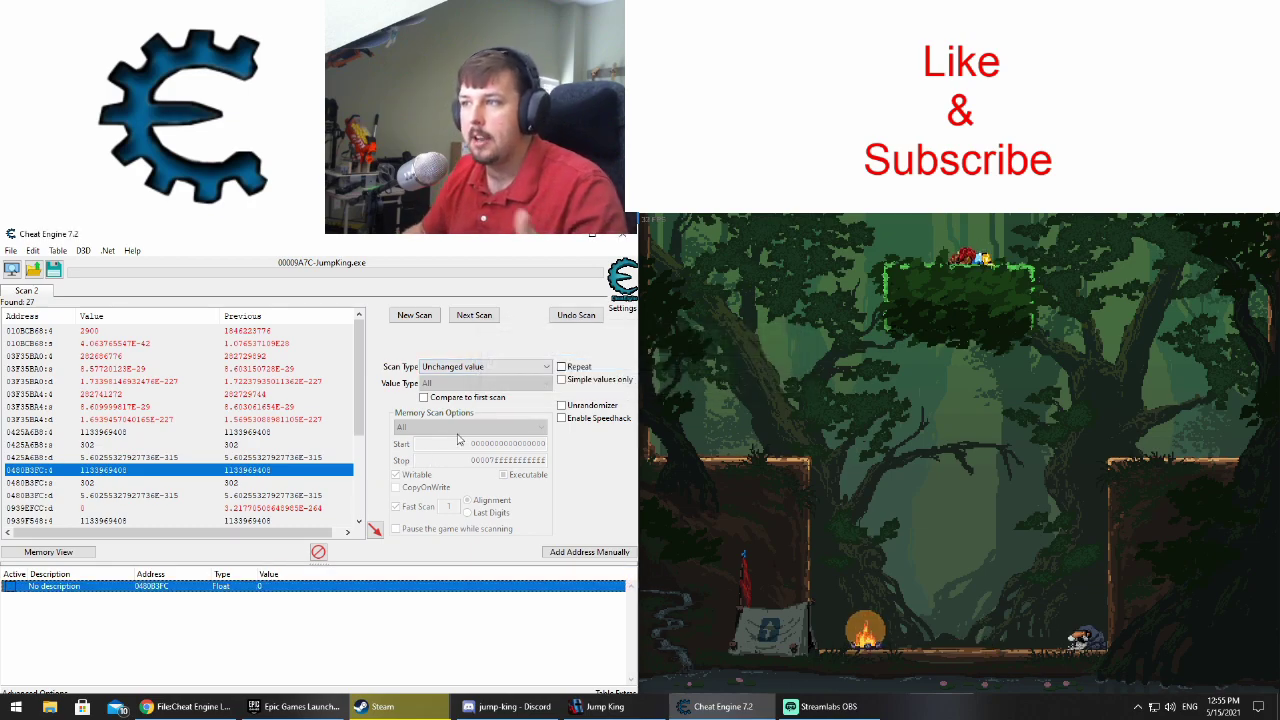
{"action": "key", "text": "alt+Tab"}
{"action": "key", "text": "Left"}
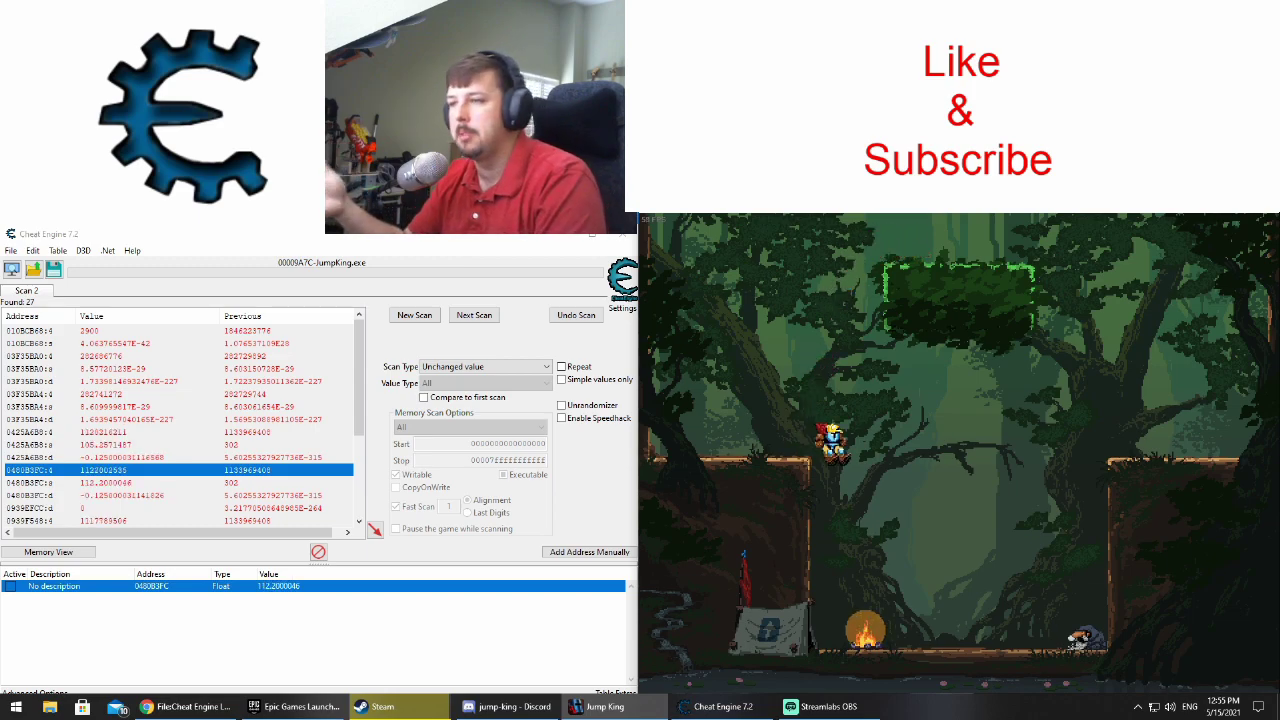
{"action": "key", "text": "Right"}
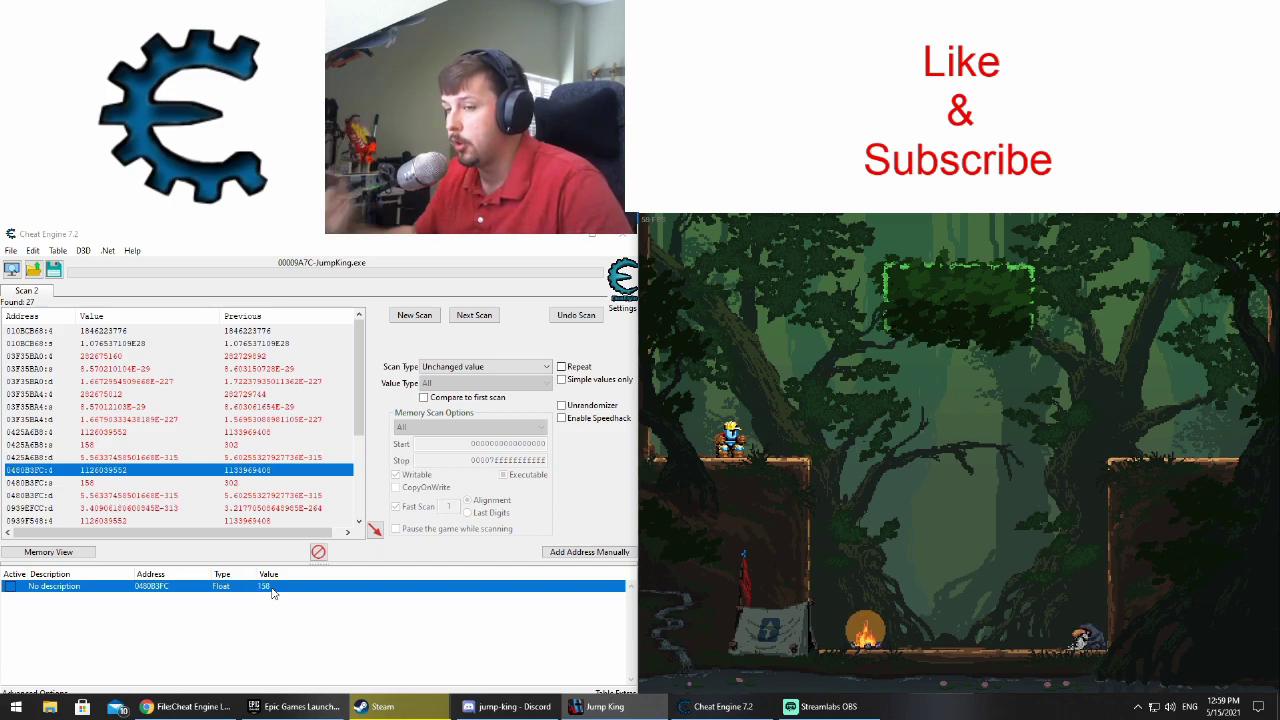
Step: Set the float record at 0480B3FC to 160 while the character stands on the ledge above the tent
{"action": "double_click", "coordinate": [270, 588]}
{"action": "left_click", "coordinate": [489, 364]}
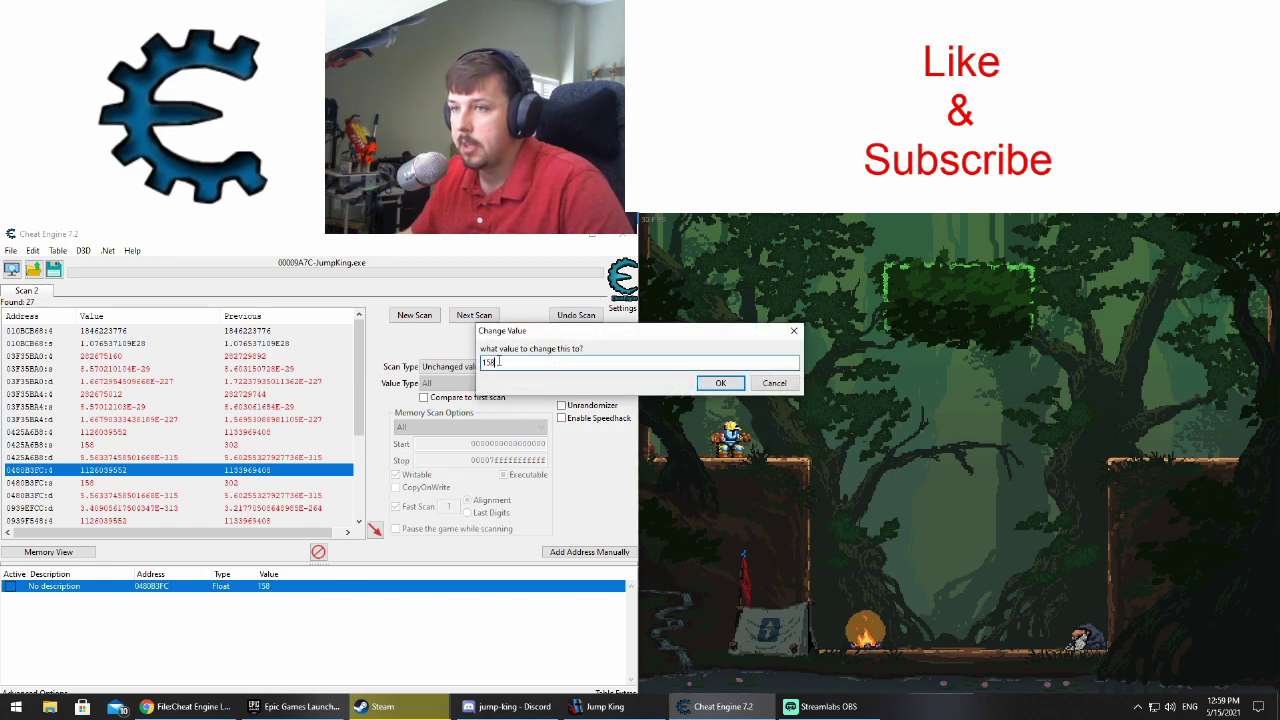
{"action": "type", "text": "100"}
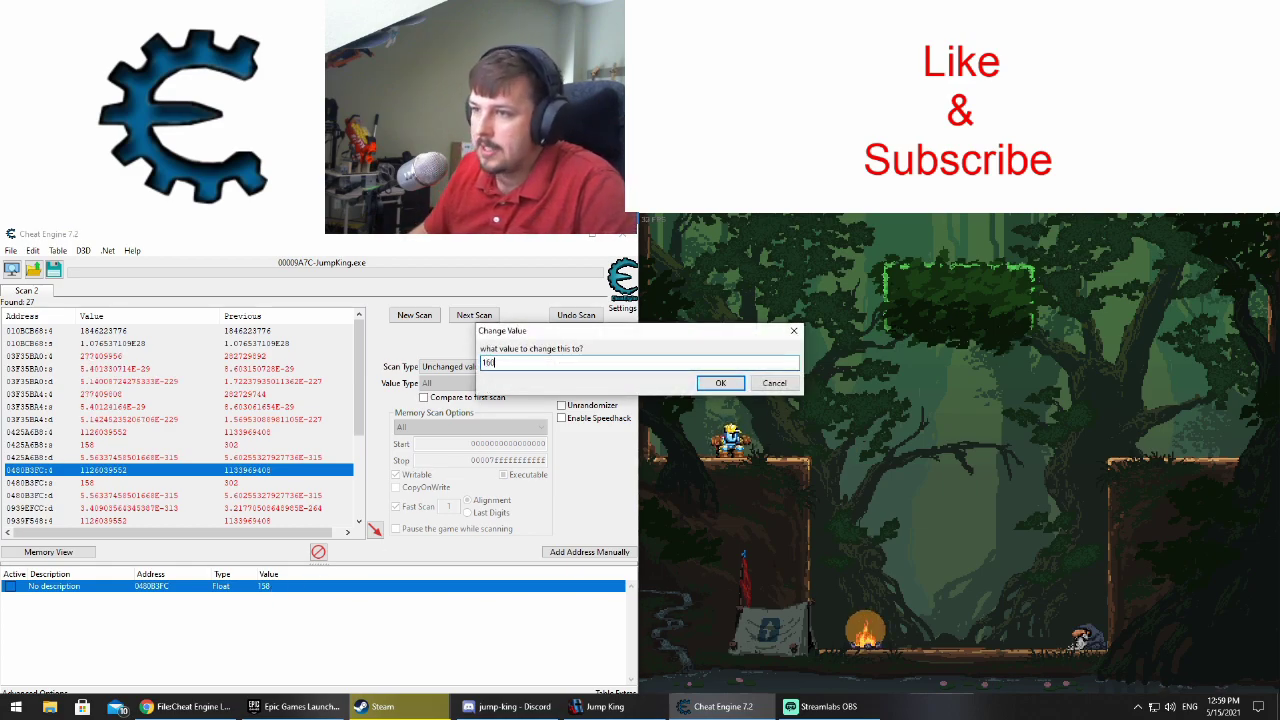
{"action": "key", "text": "Return"}
Step: Switch to Jump King and jump the character up through the inside of the wall back onto the ledge above the tent
{"action": "key", "text": "alt+Tab"}
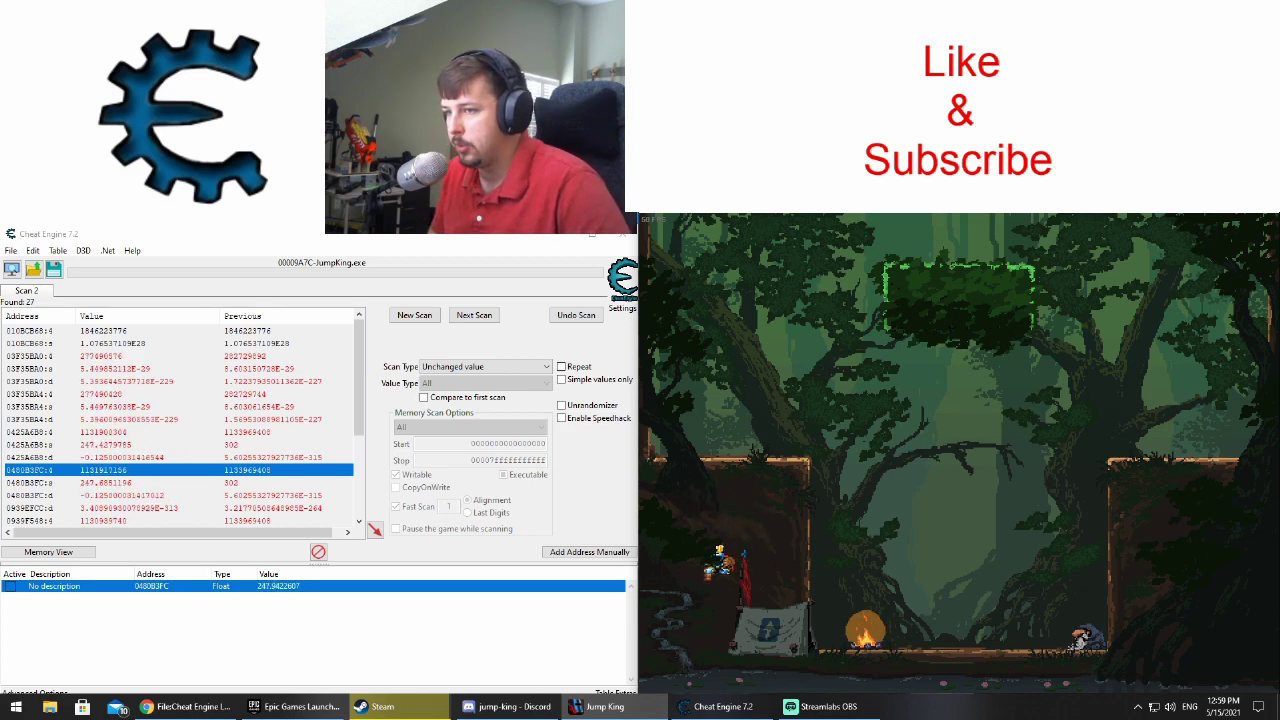
{"action": "key", "text": "space"}
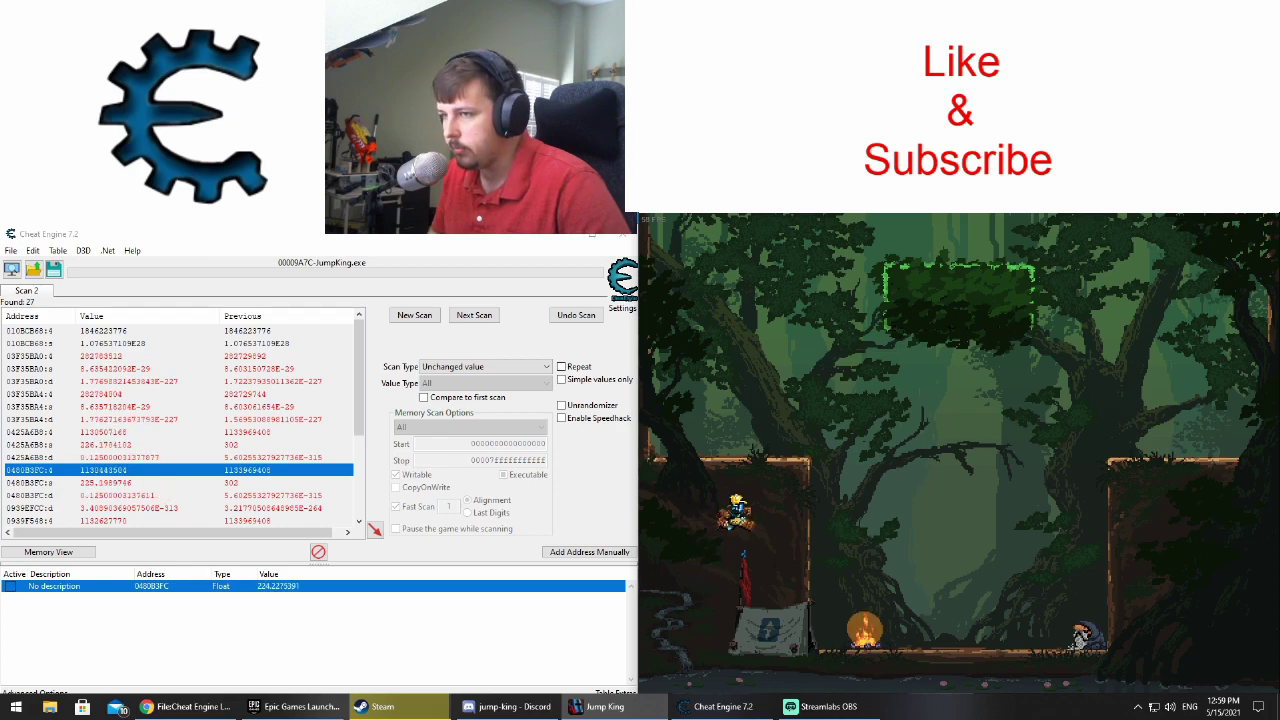
{"action": "key", "text": "Left"}
{"action": "key", "text": "space"}
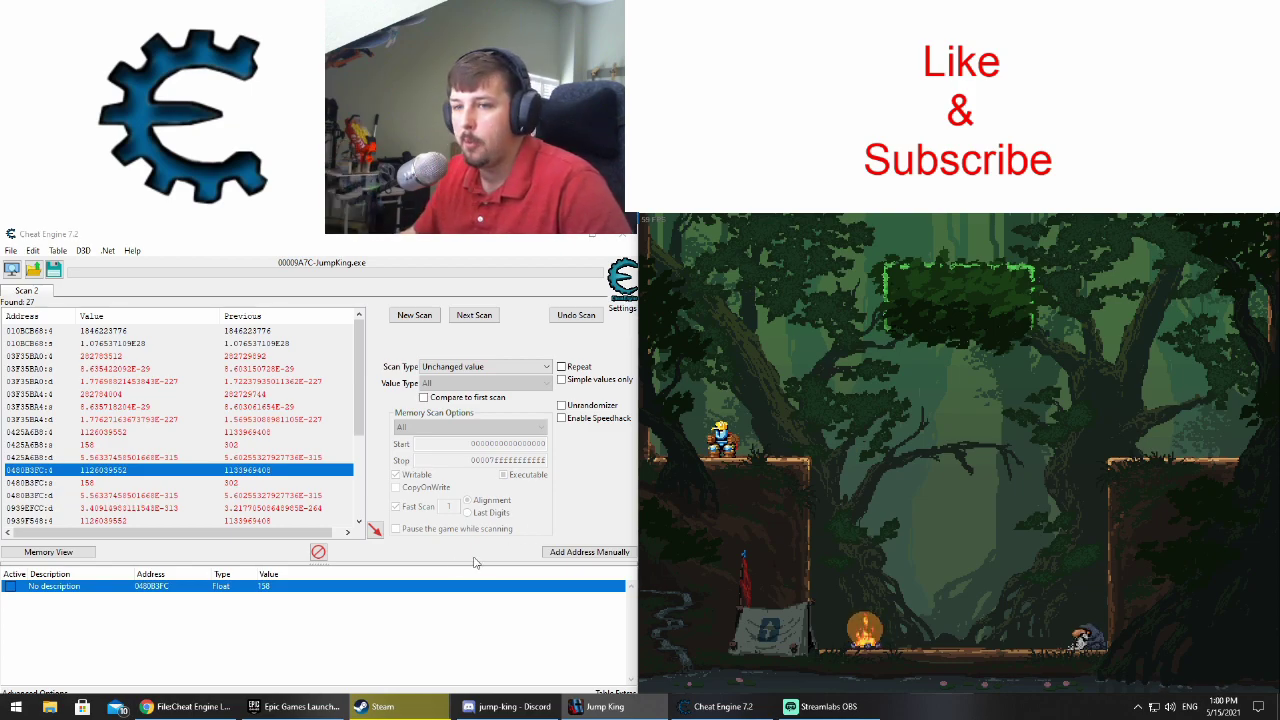
Step: Set the float record to 160 again to sink the character into the ledge, then move it towards the map's outer edge and jump
{"action": "double_click", "coordinate": [263, 586]}
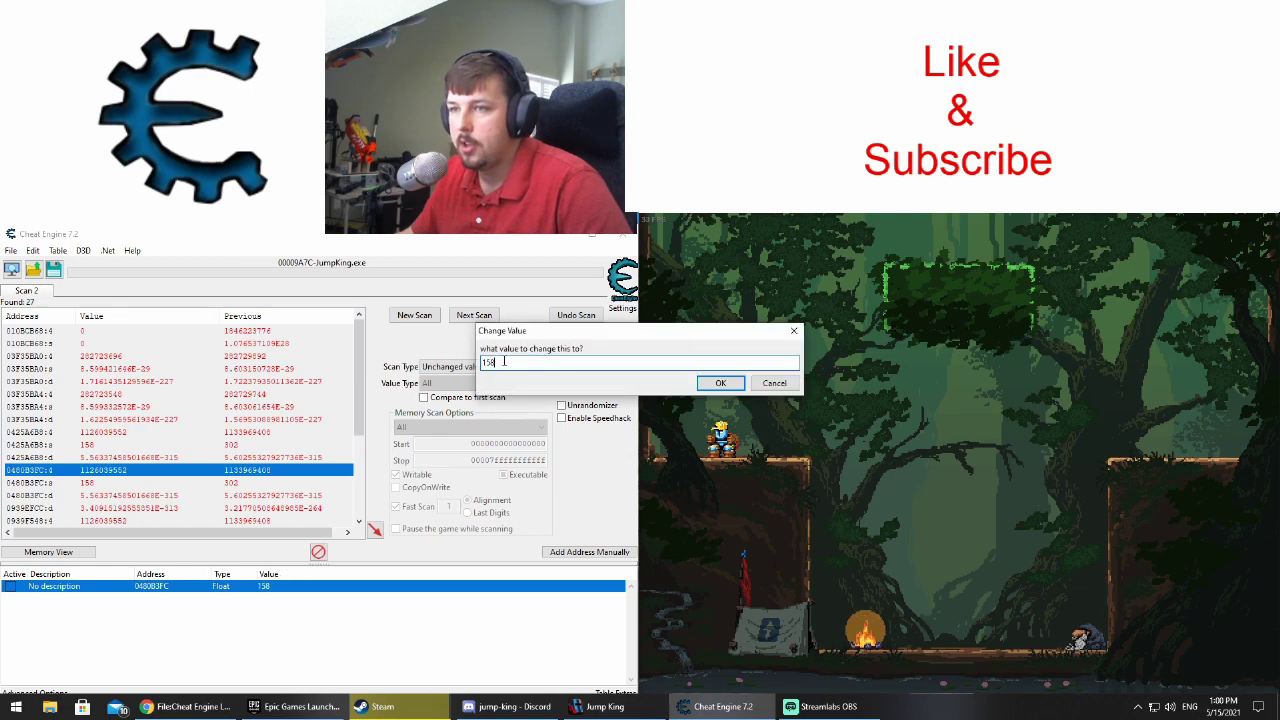
{"action": "type", "text": "16"}
{"action": "key", "text": "Return"}
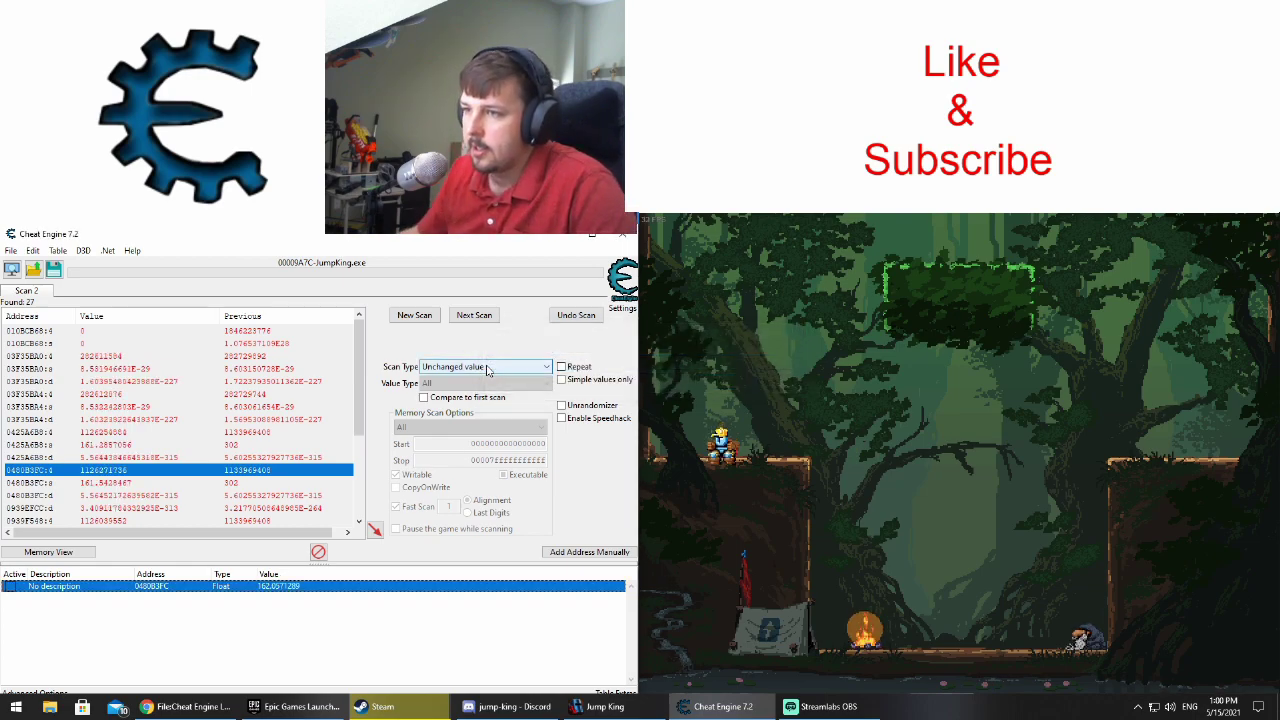
{"action": "key", "text": "alt+Tab"}
{"action": "key", "text": "Left"}
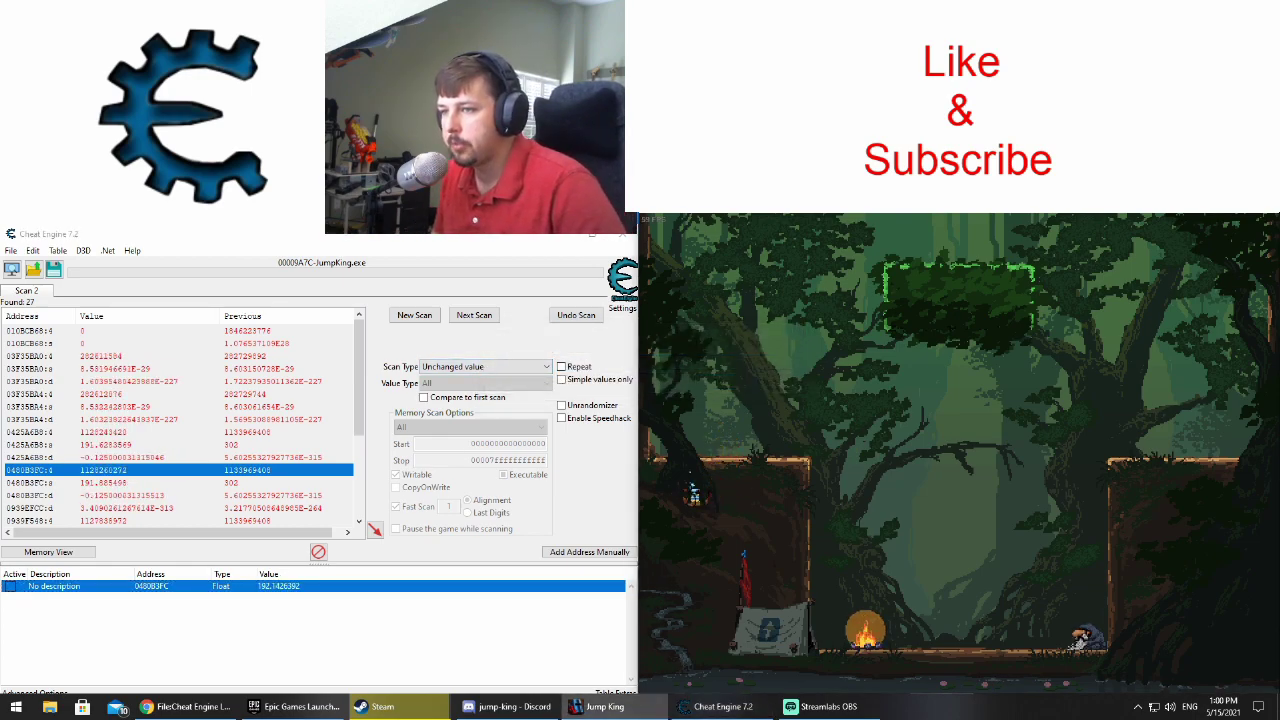
{"action": "key", "text": "space"}
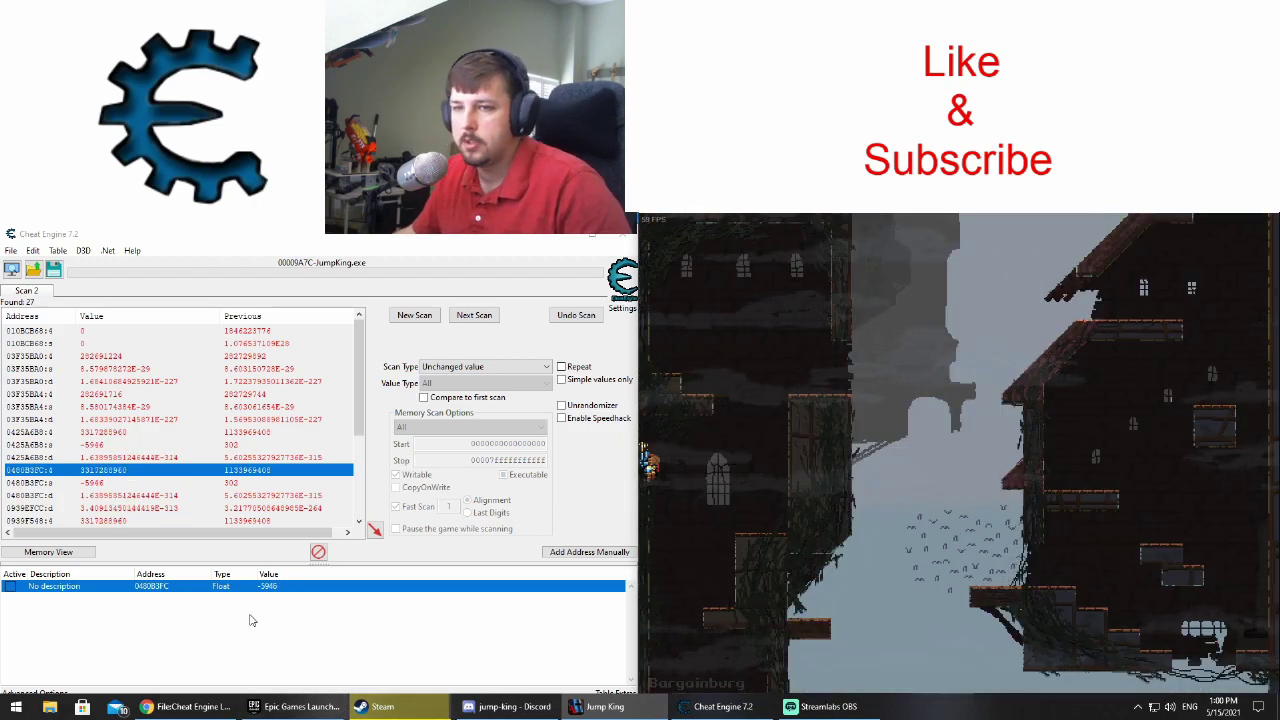
Step: Set the float record at 0480B3FC to -6346 to raise the character to the next screen, then return to Jump King
{"action": "double_click", "coordinate": [268, 586]}
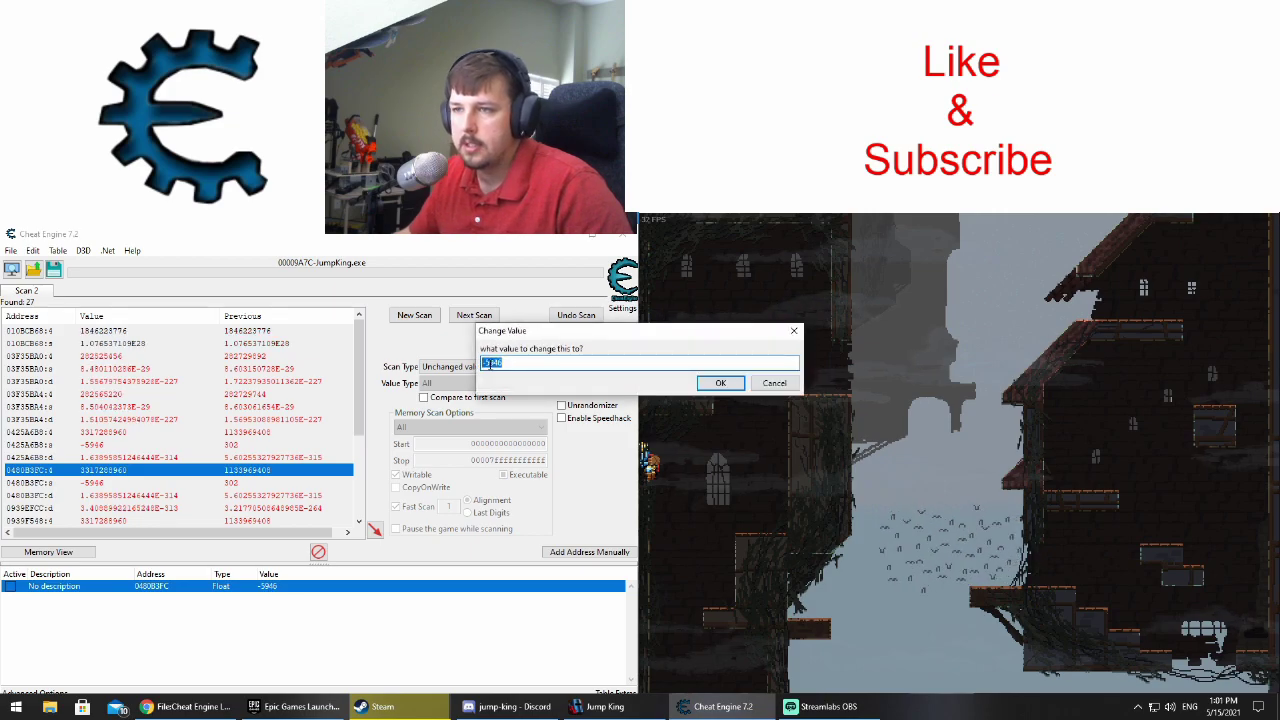
{"action": "left_click", "coordinate": [487, 363]}
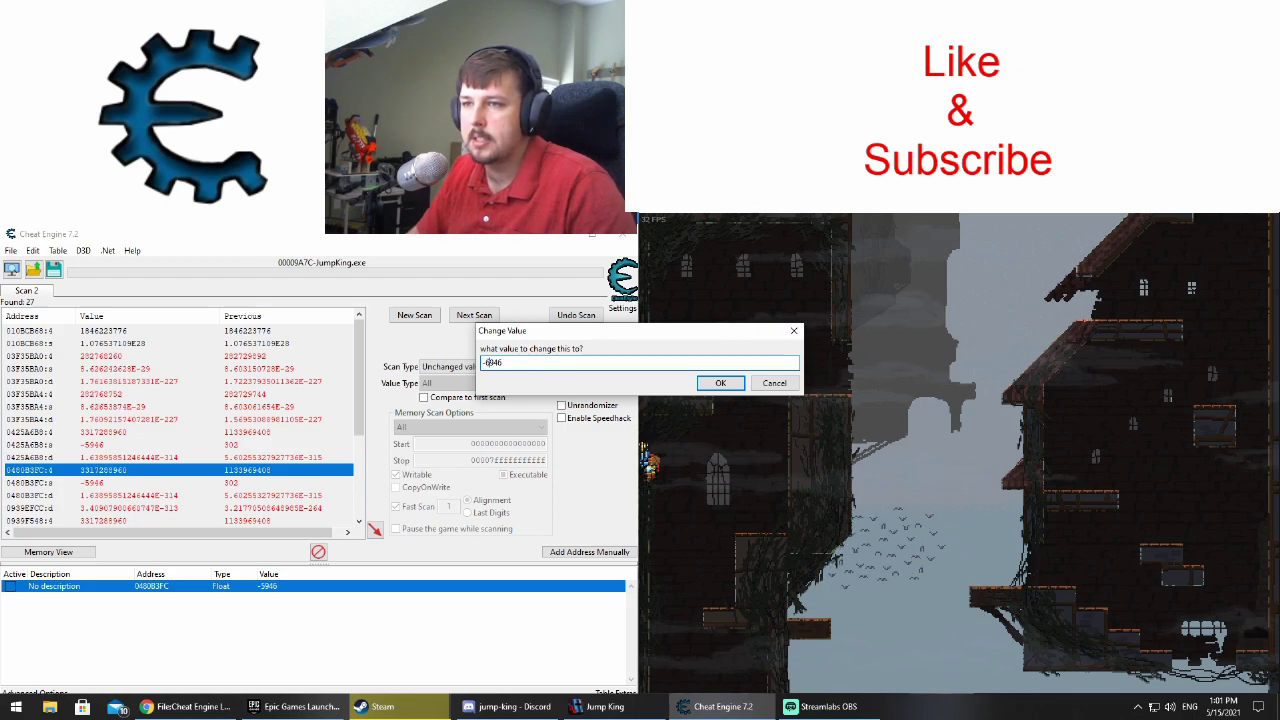
{"action": "key", "text": "Return"}
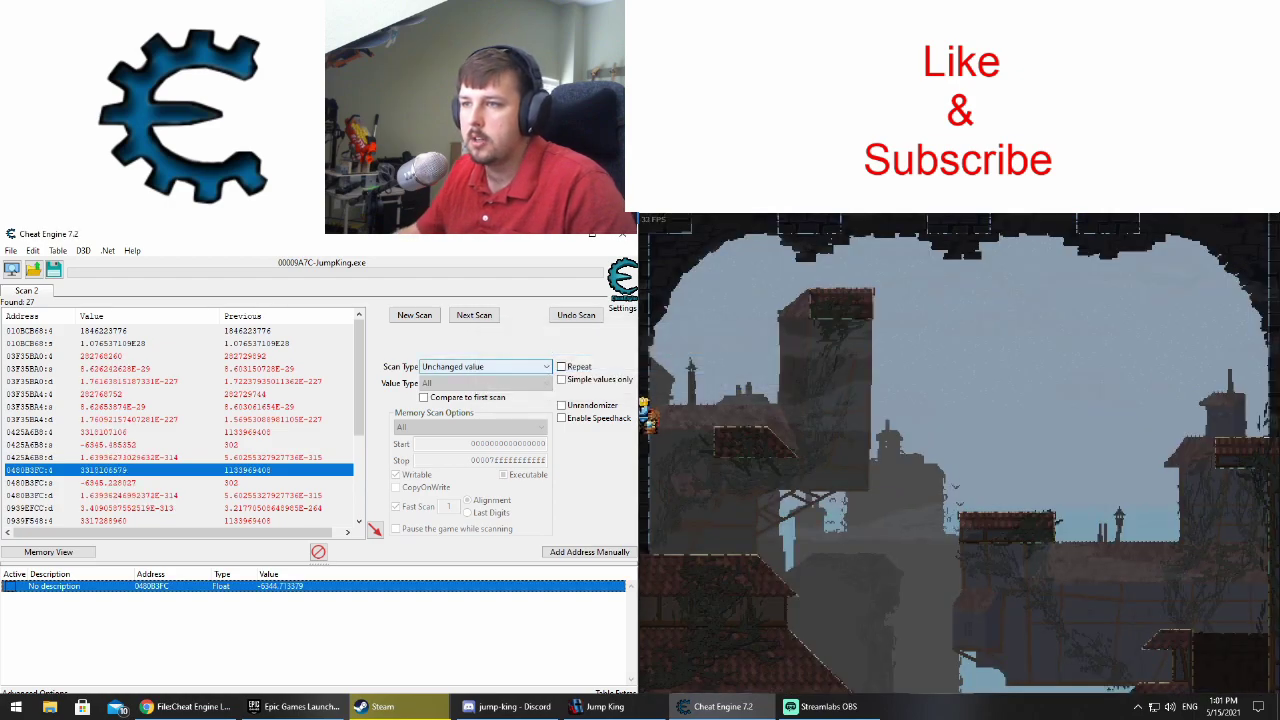
{"action": "key", "text": "alt+Tab"}
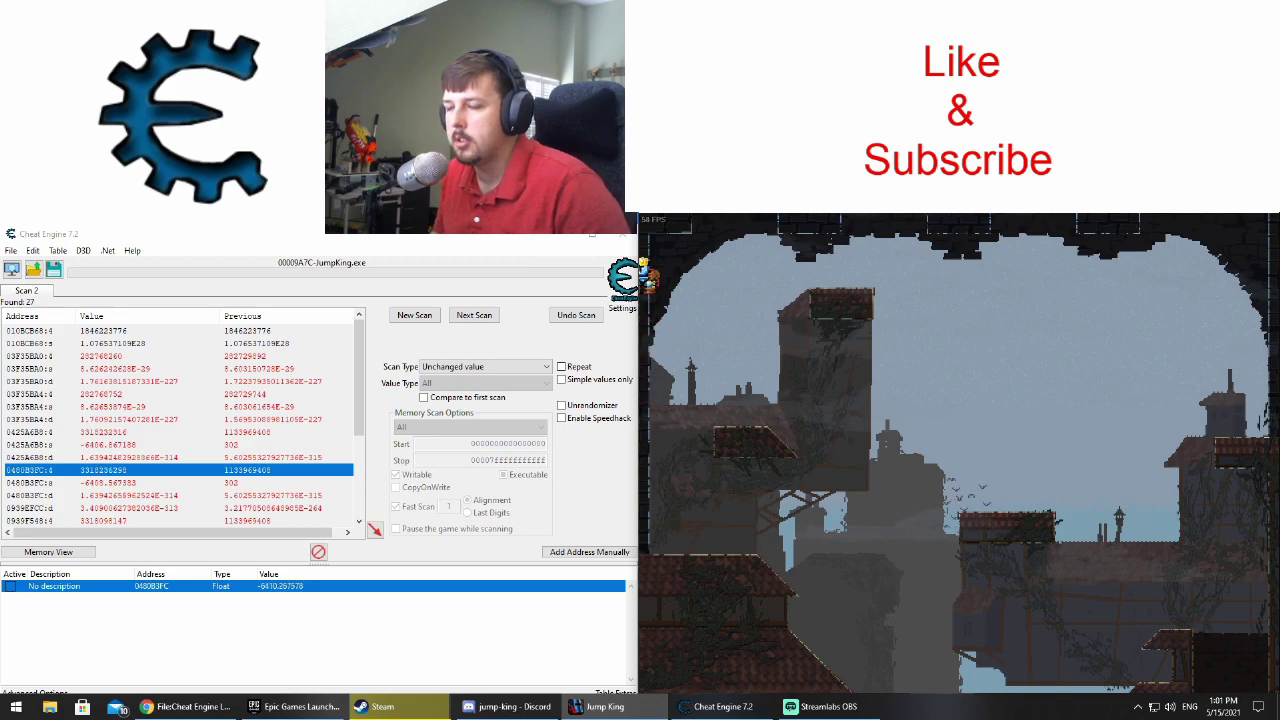